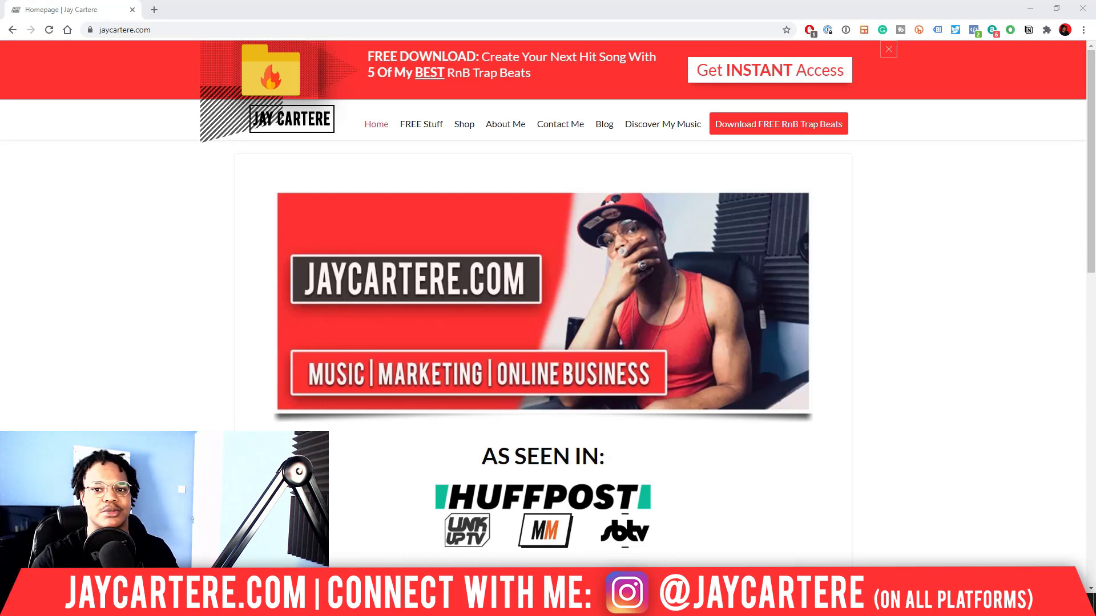
# Minimize the jaycartere.com page in Chrome to bring up the 'tutorial overlap audio' session
pyautogui.click(1030, 7)
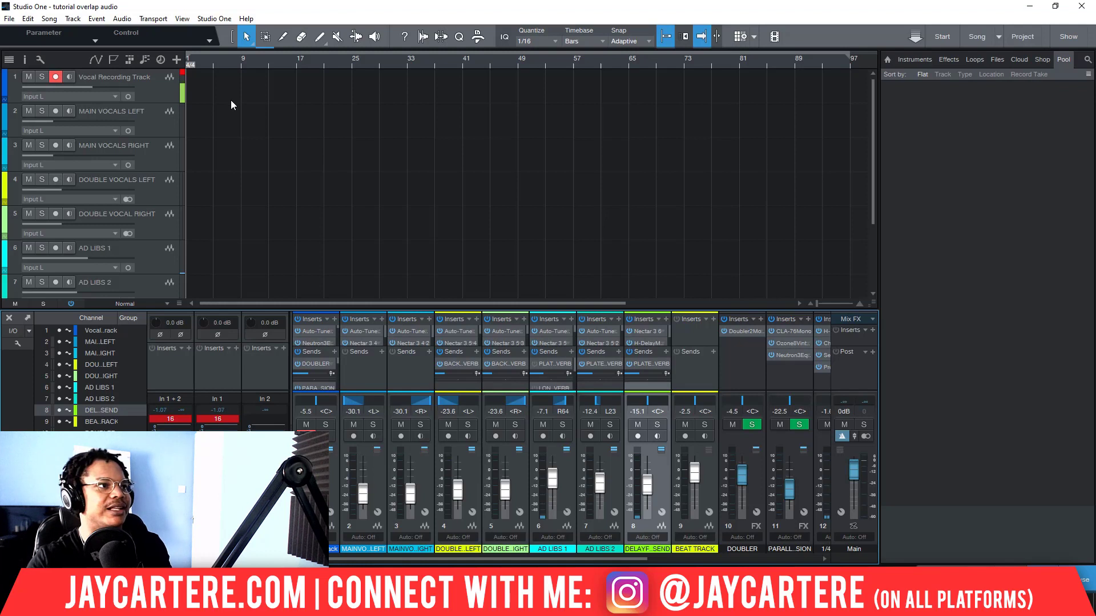
# Record a short first vocal take on track 1 and bring the new clip into view
pyautogui.press('KP_Multiply')
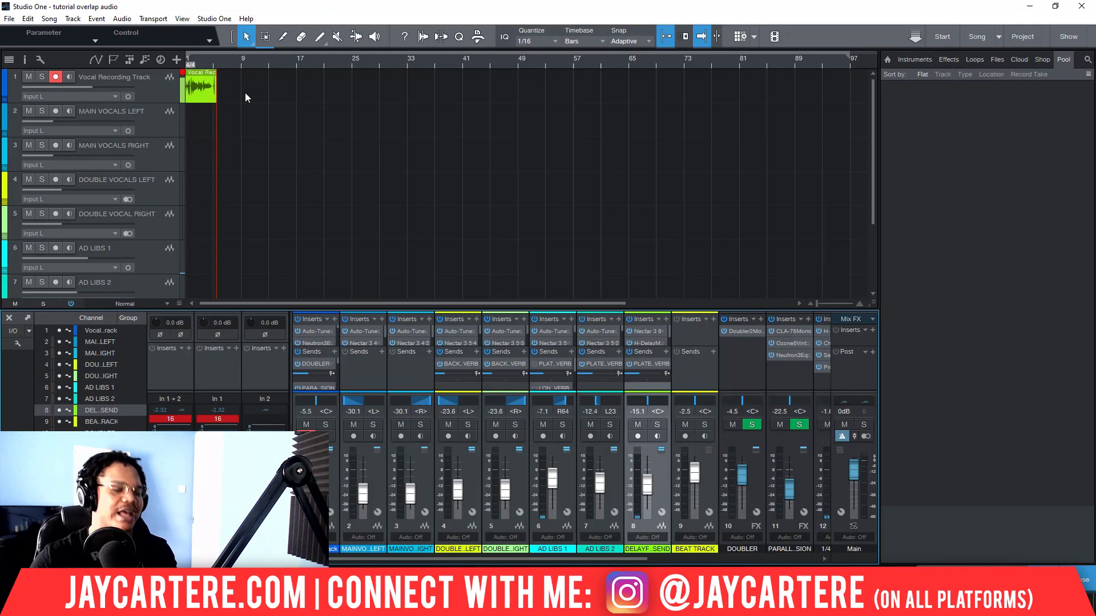
pyautogui.press('space')
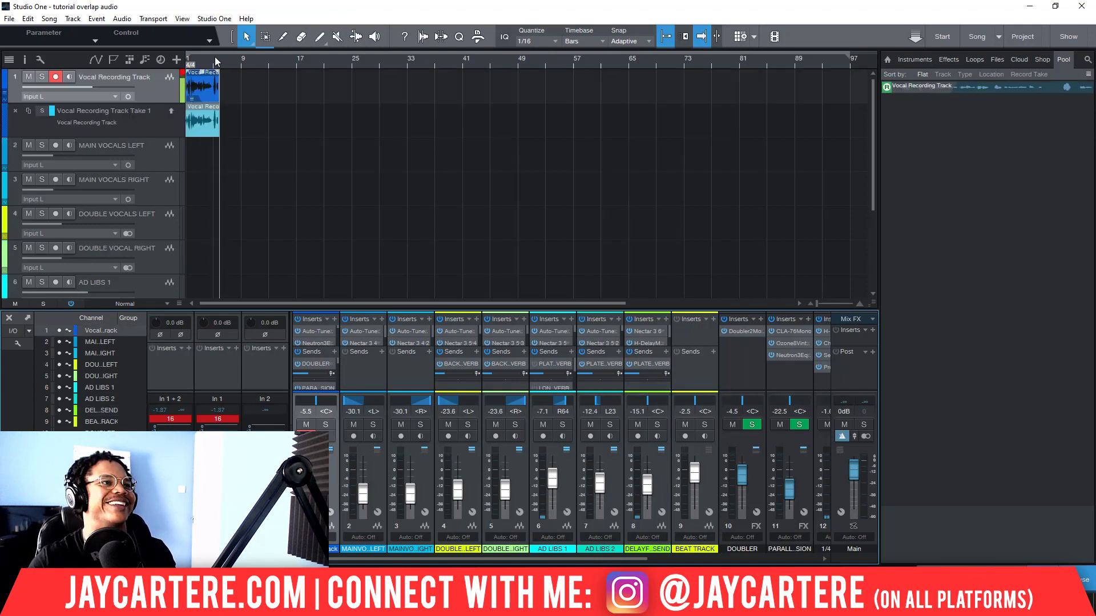
pyautogui.click(213, 56)
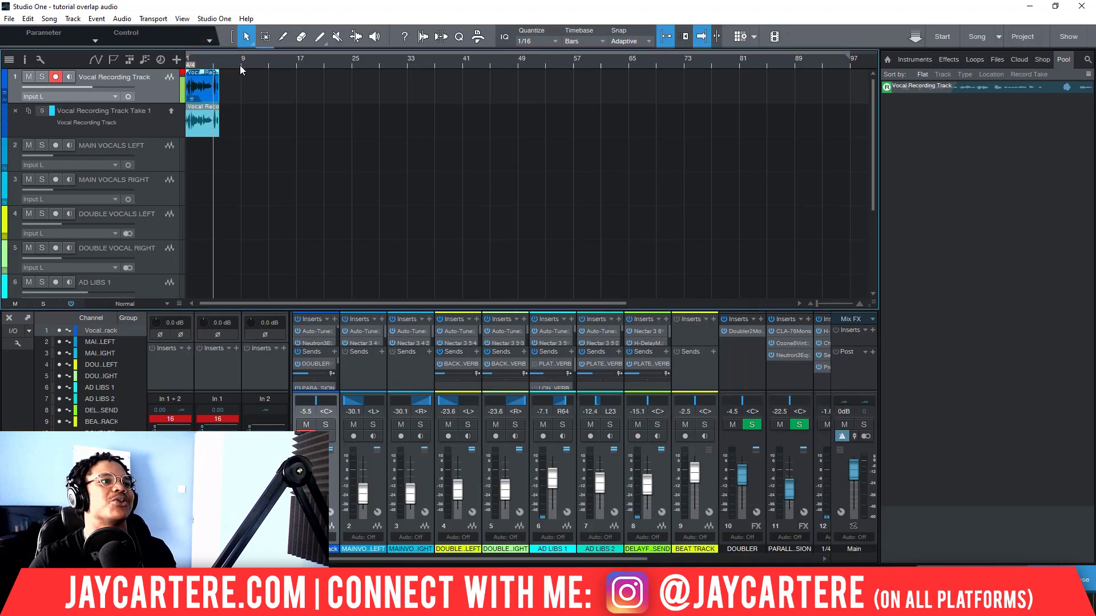
pyautogui.scroll(3, 240, 64)
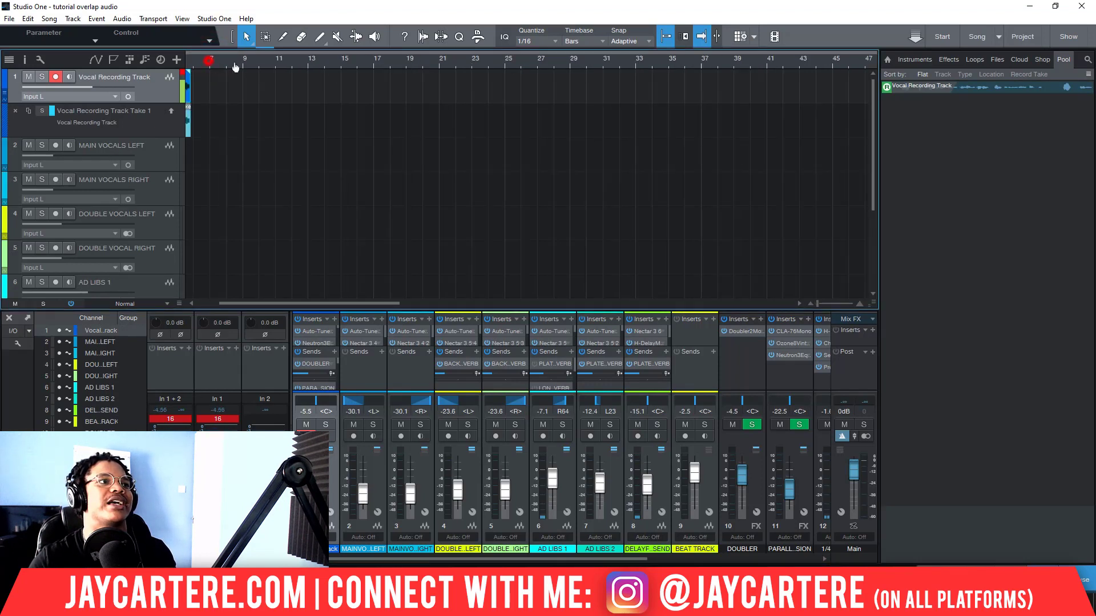
pyautogui.hscroll(-5, 228, 61)
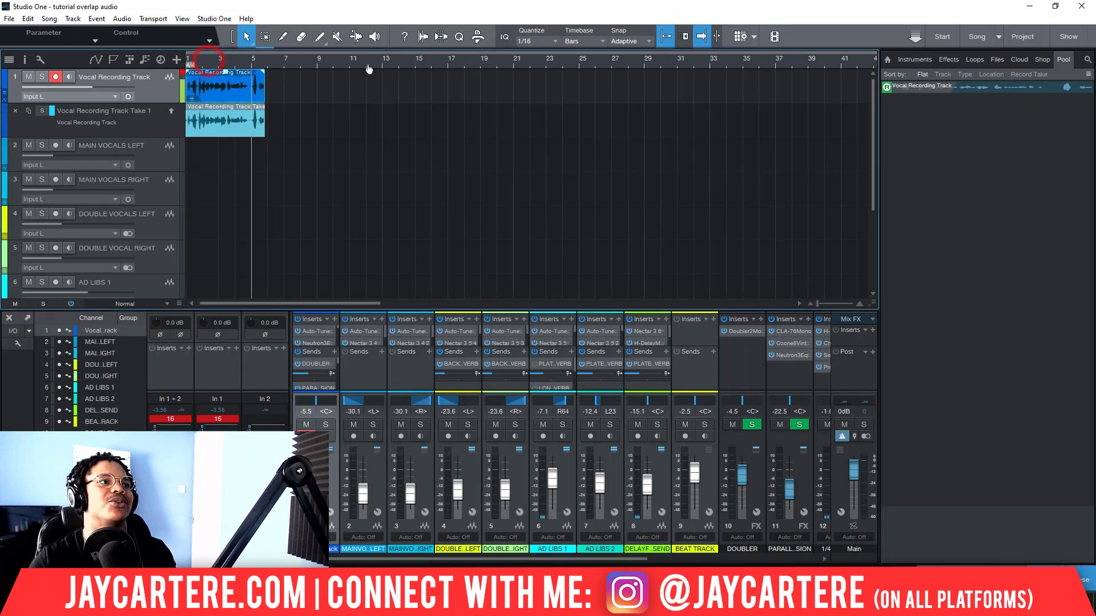
# Play back the first take from the song start
pyautogui.click(207, 59)
pyautogui.press('space')
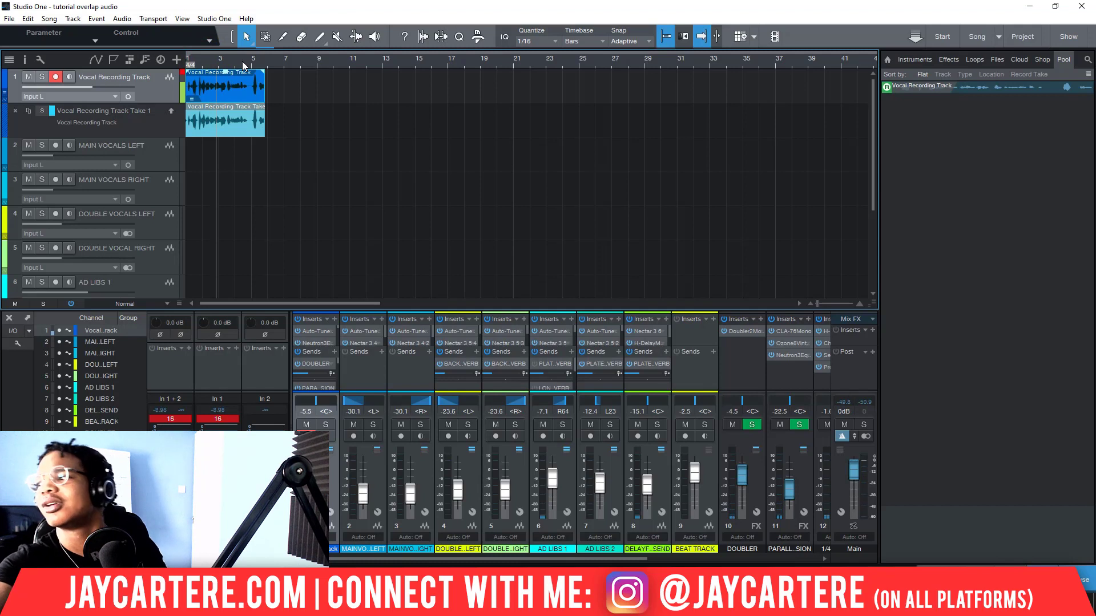
pyautogui.press('space')
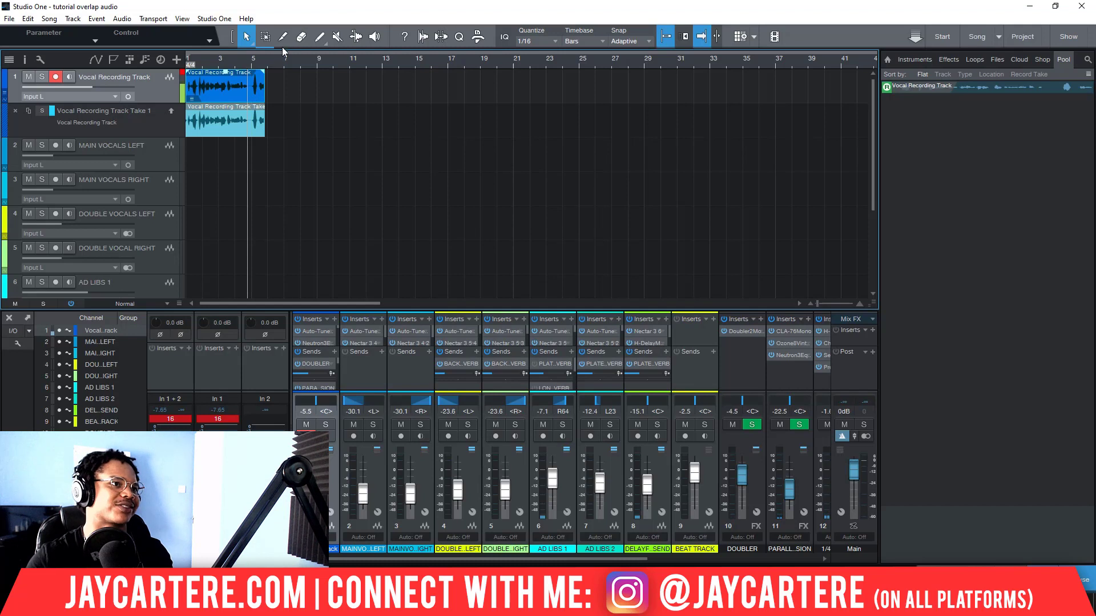
pyautogui.click(256, 62)
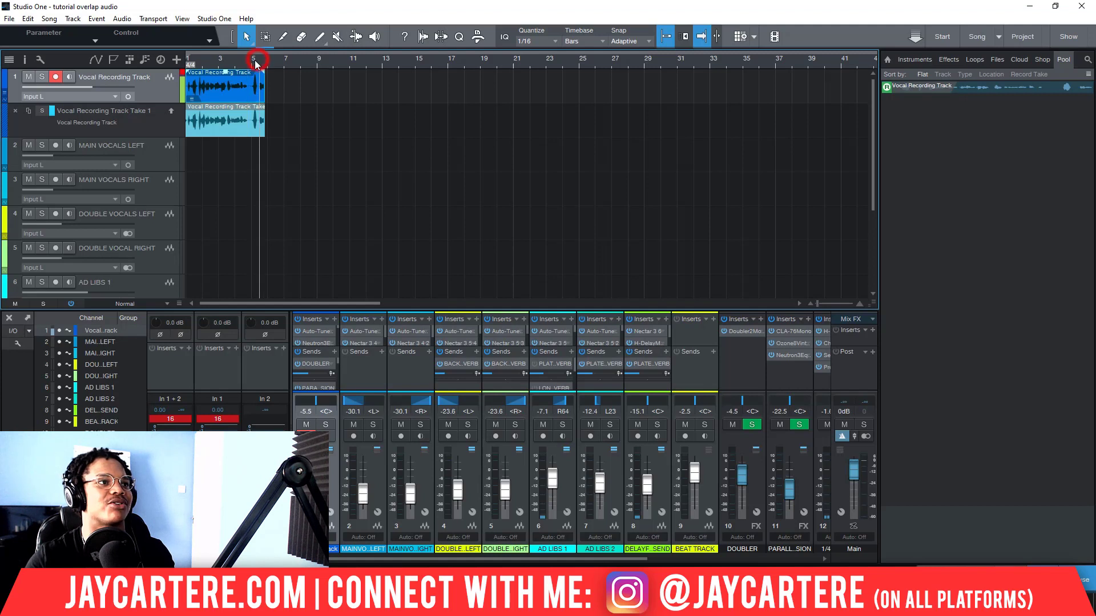
pyautogui.click(255, 62)
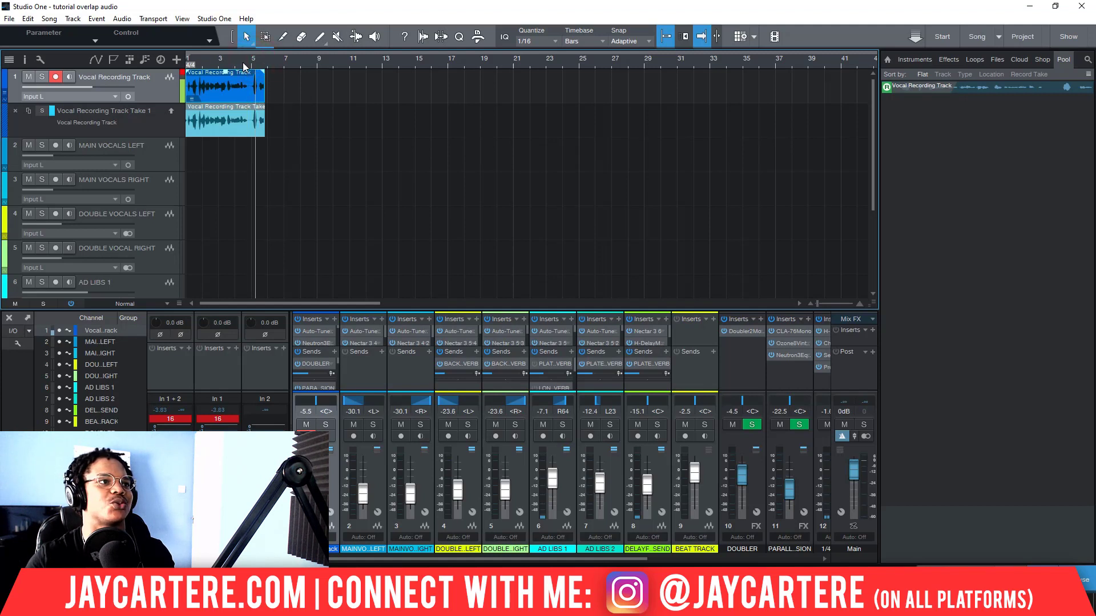
# Zoom in around bar 5 and set the punch-in start just after the first phrase, near bar 5.2
pyautogui.scroll(4, 247, 63)
pyautogui.click(258, 64)
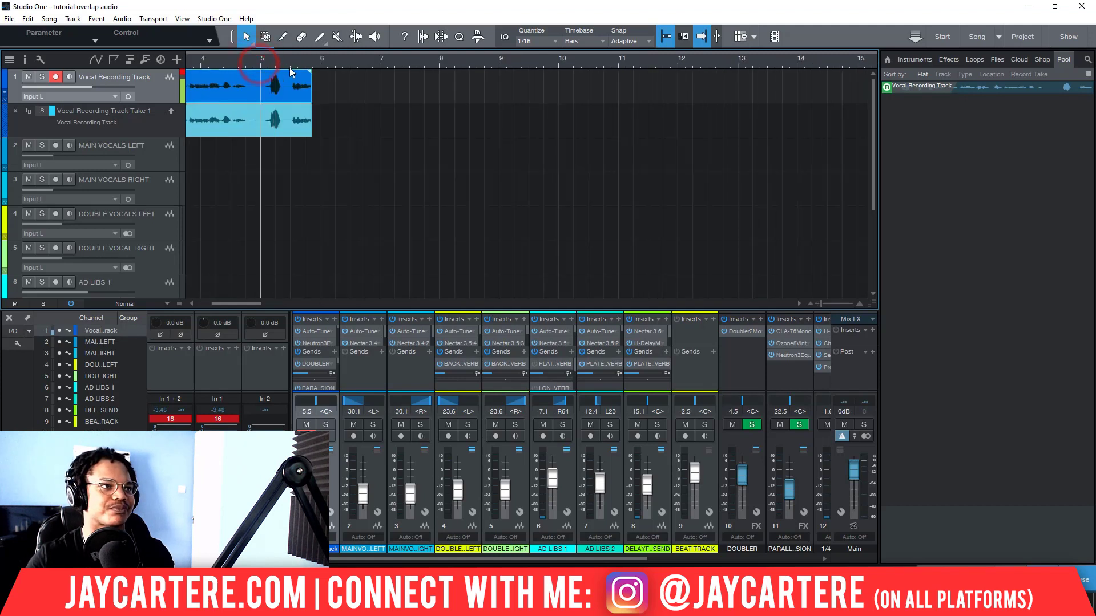
pyautogui.scroll(3, 289, 65)
pyautogui.click(260, 63)
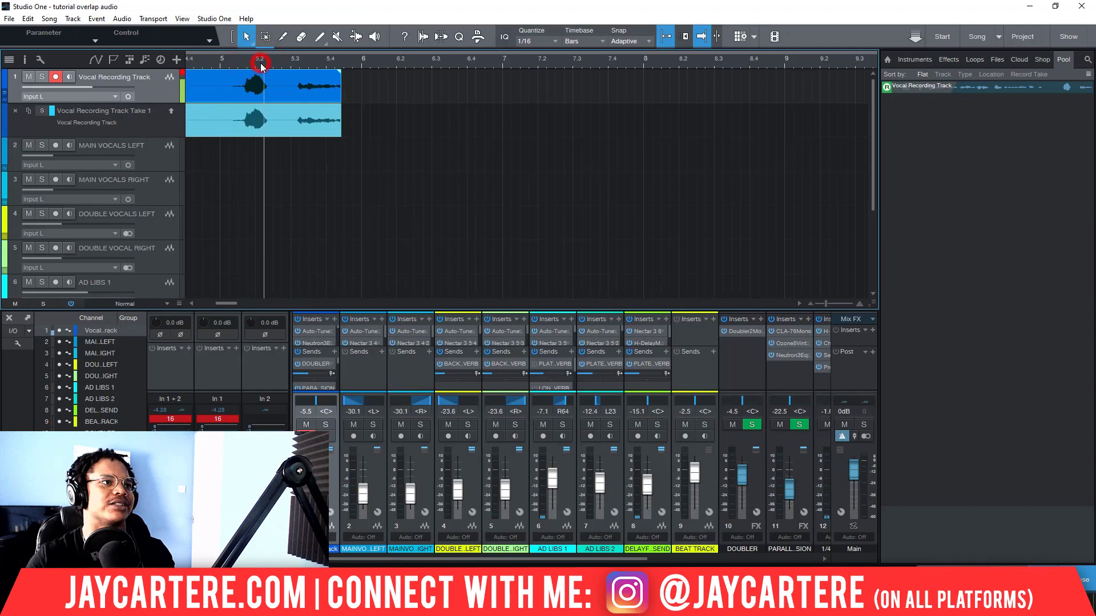
pyautogui.scroll(2, 265, 55)
pyautogui.scroll(-1, 265, 55)
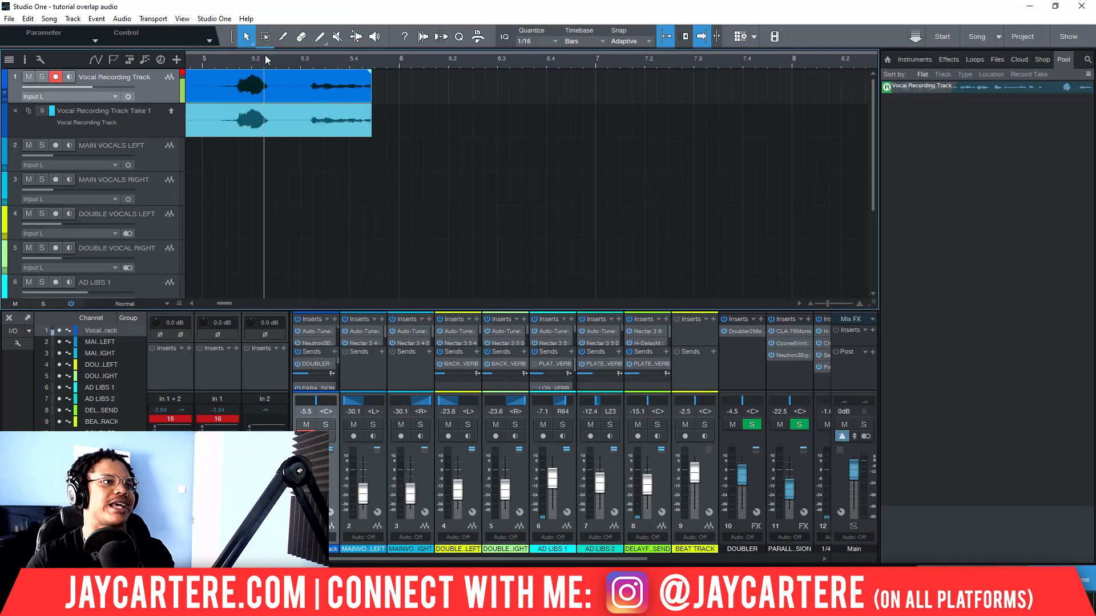
pyautogui.scroll(-1, 264, 55)
pyautogui.click(258, 59)
pyautogui.press('space')
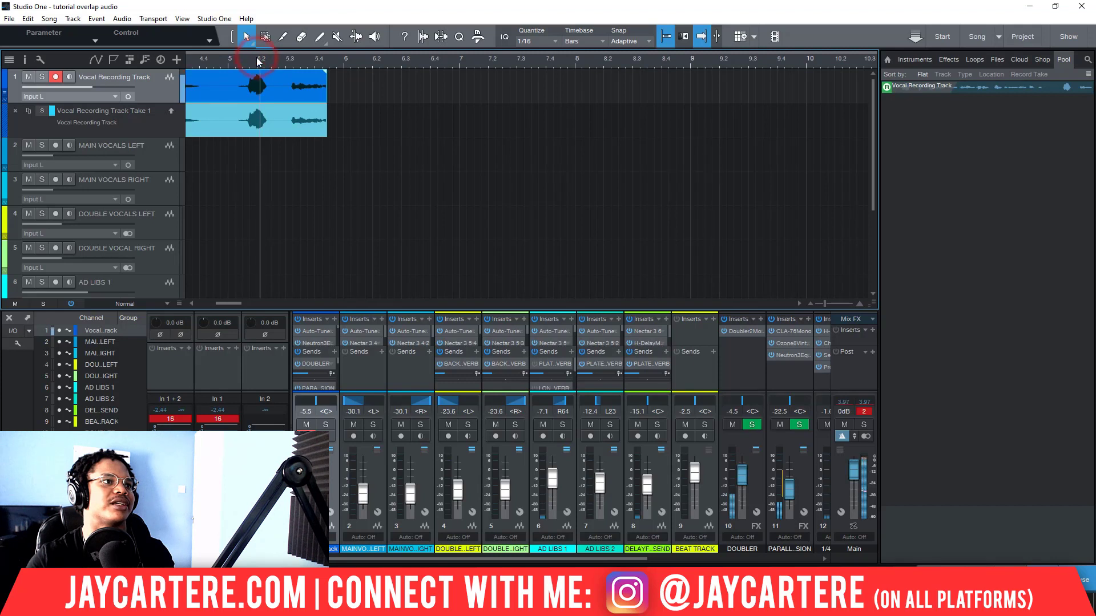
pyautogui.click(244, 60)
pyautogui.press('space')
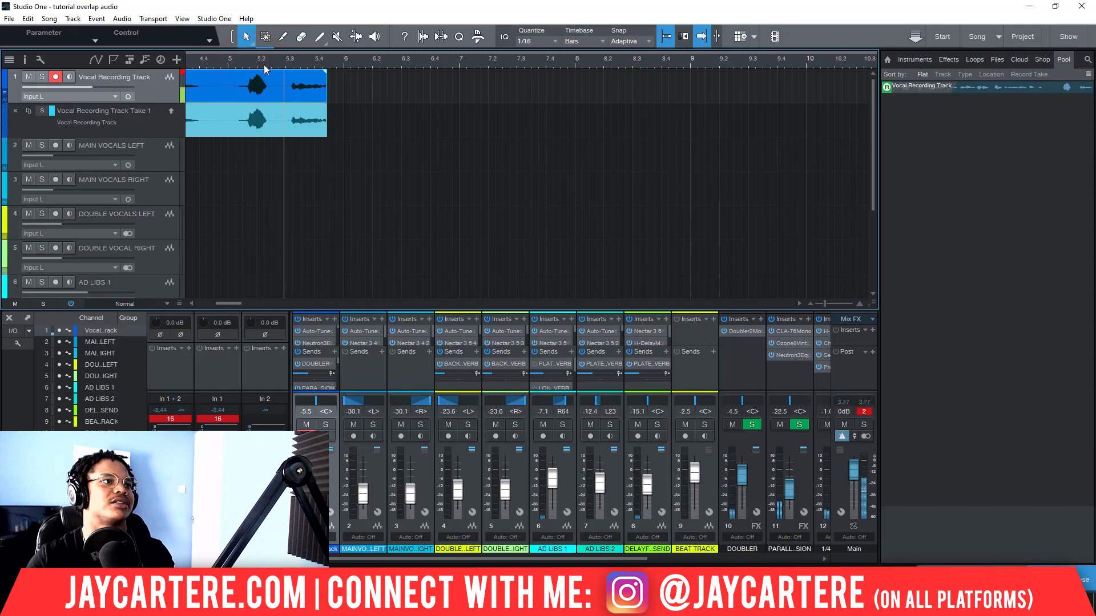
pyautogui.click(263, 62)
# Punch in a second vocal take running from bar 5.2 to about bar 8.4
pyautogui.press('space')
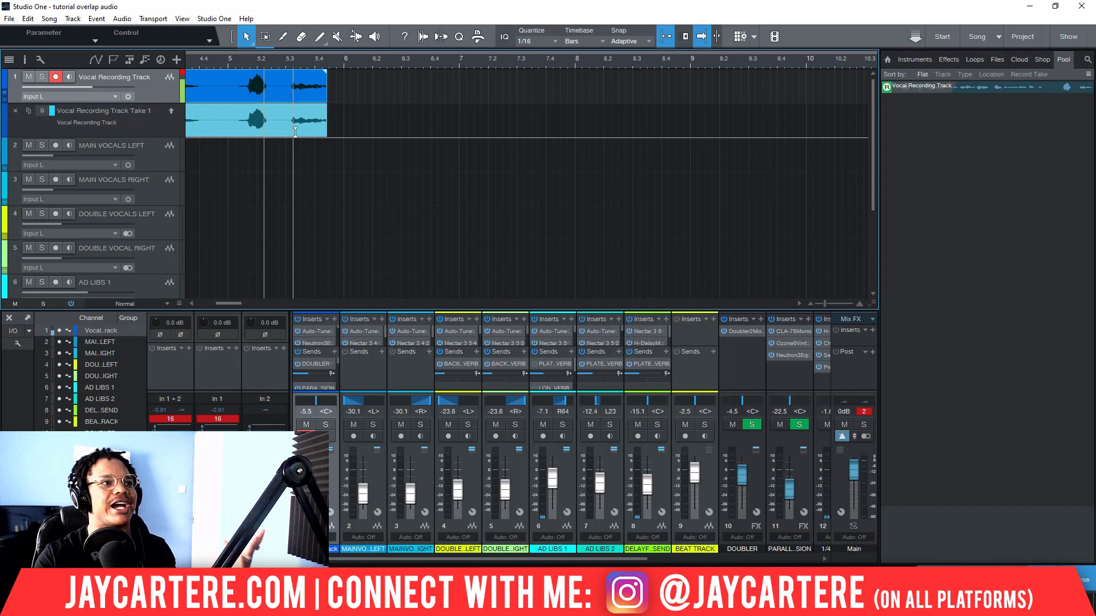
pyautogui.press('space')
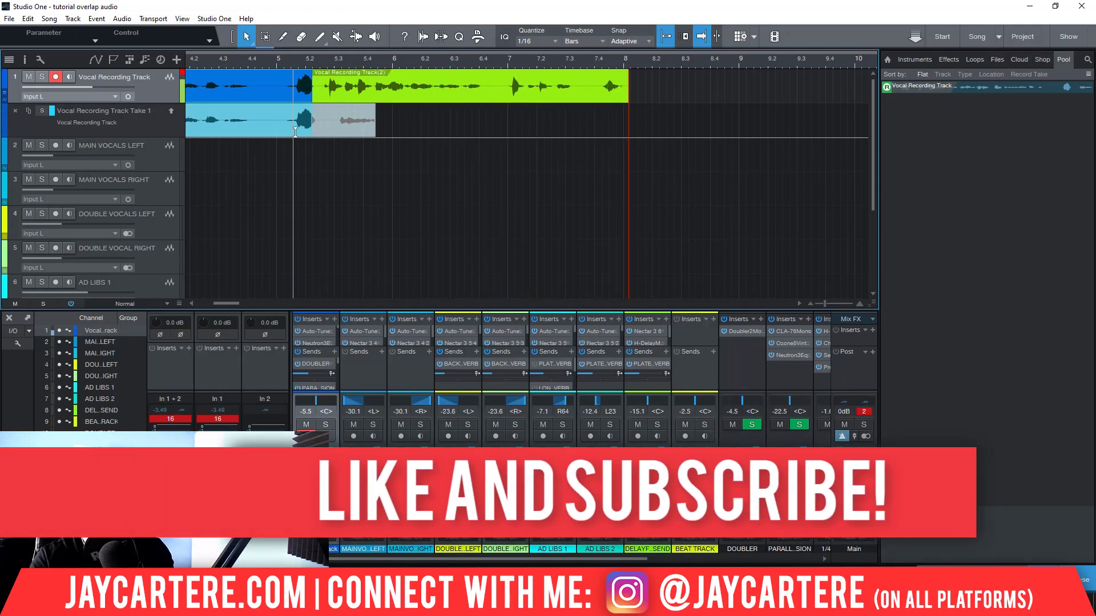
pyautogui.press('space')
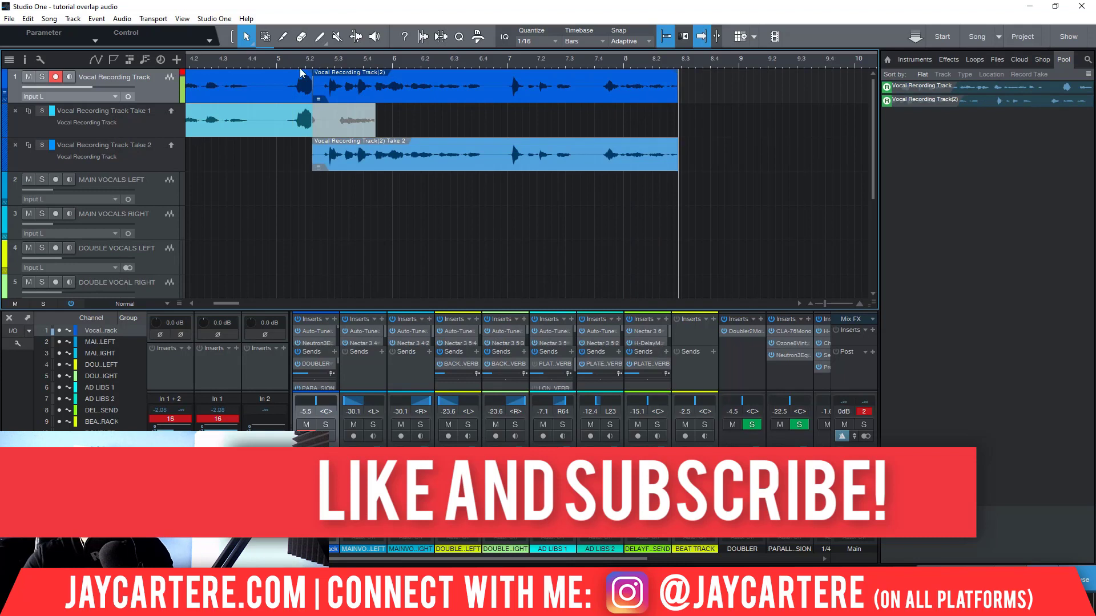
# Delete the second take and return the playhead to the bar 5.2 punch-in point
pyautogui.click(334, 88)
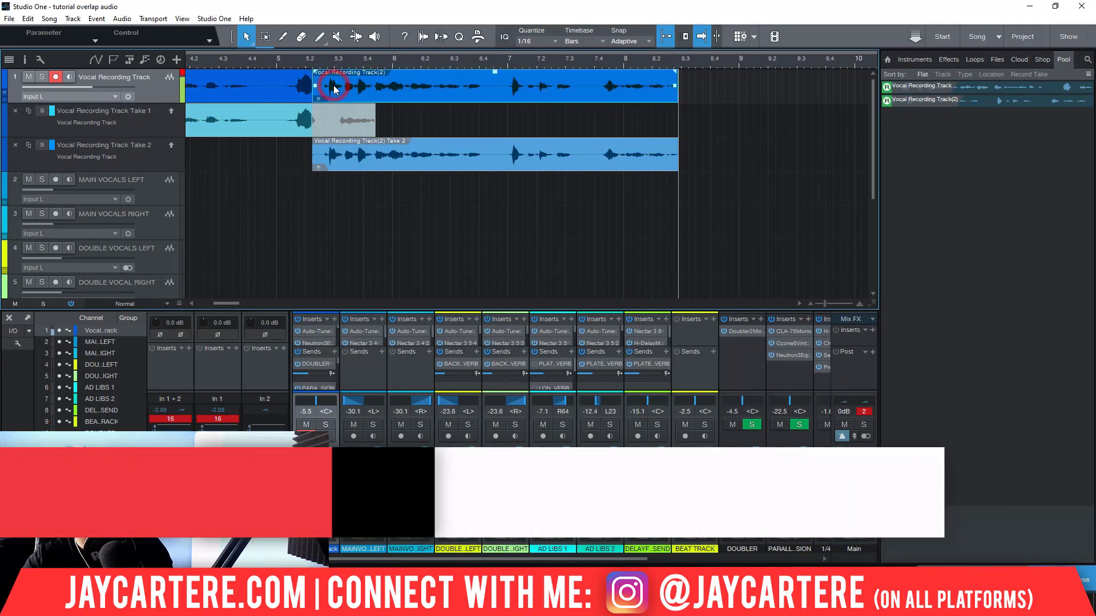
pyautogui.press('Delete')
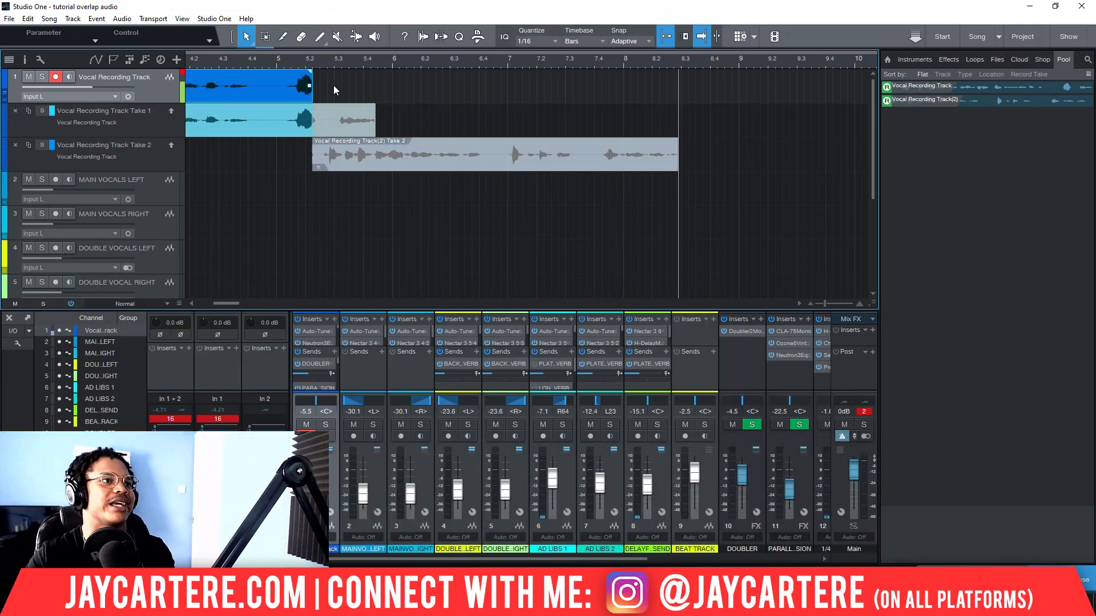
pyautogui.click(310, 61)
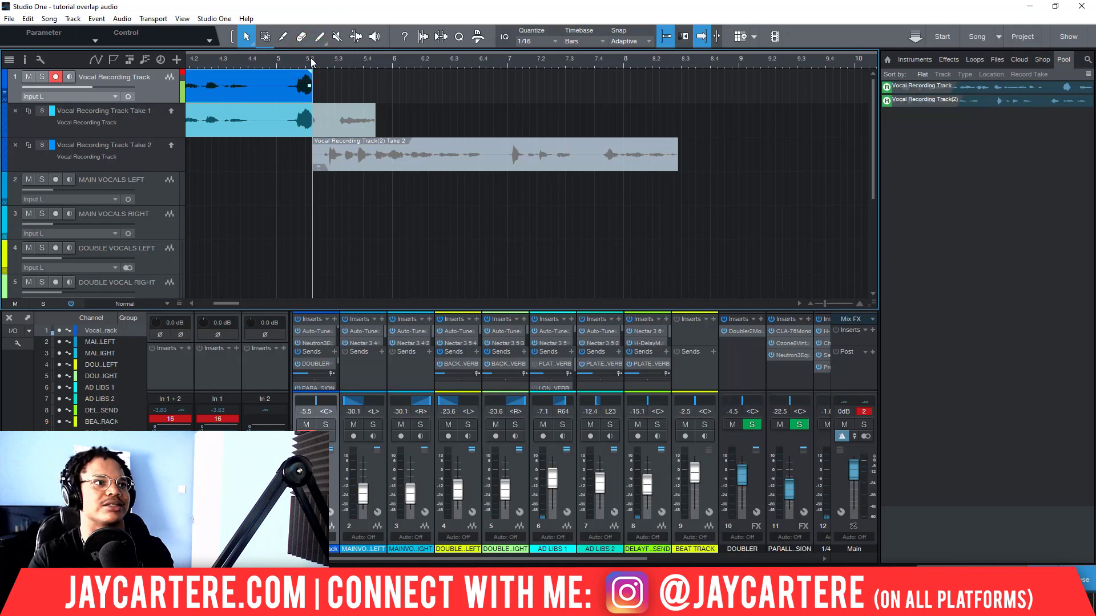
# Record a replacement third take, about bars 5.2–6.4, and zoom in on its join
pyautogui.press('KP_Multiply')
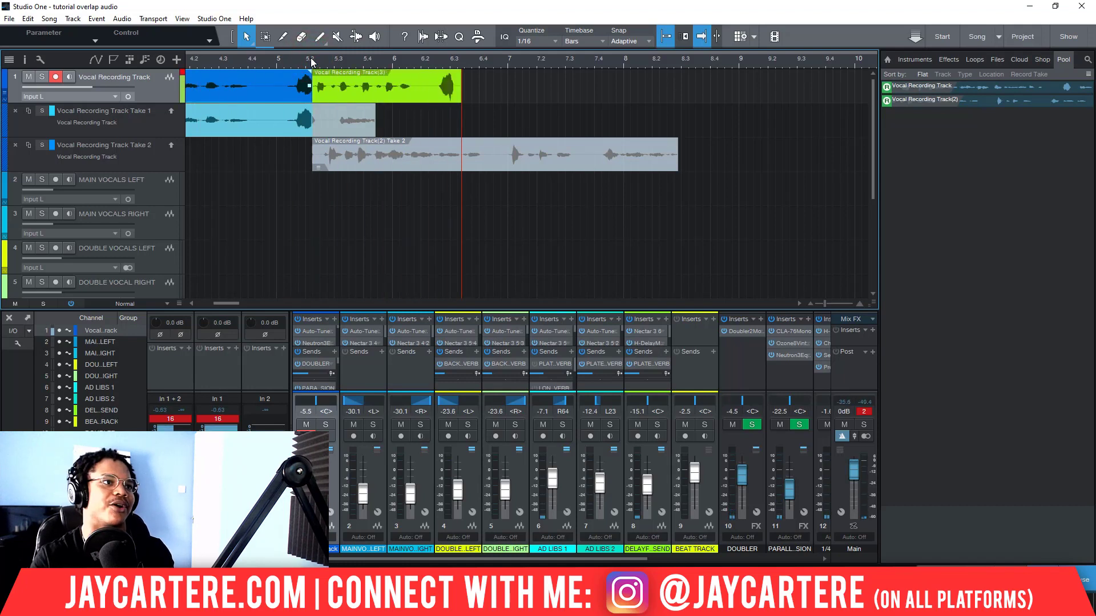
pyautogui.press('space')
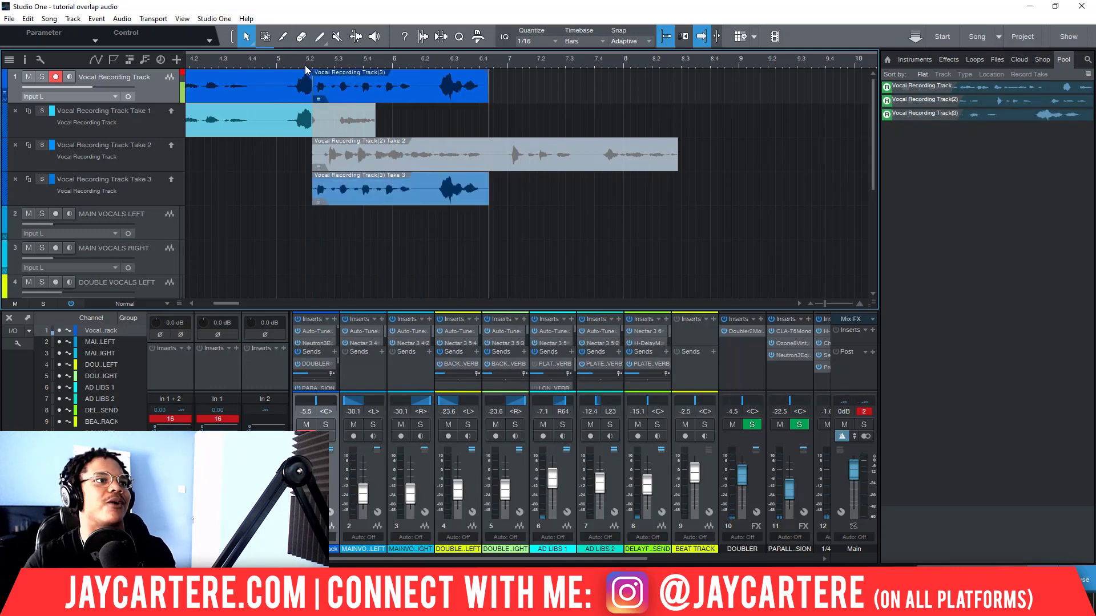
pyautogui.click(306, 66)
pyautogui.scroll(5, 322, 59)
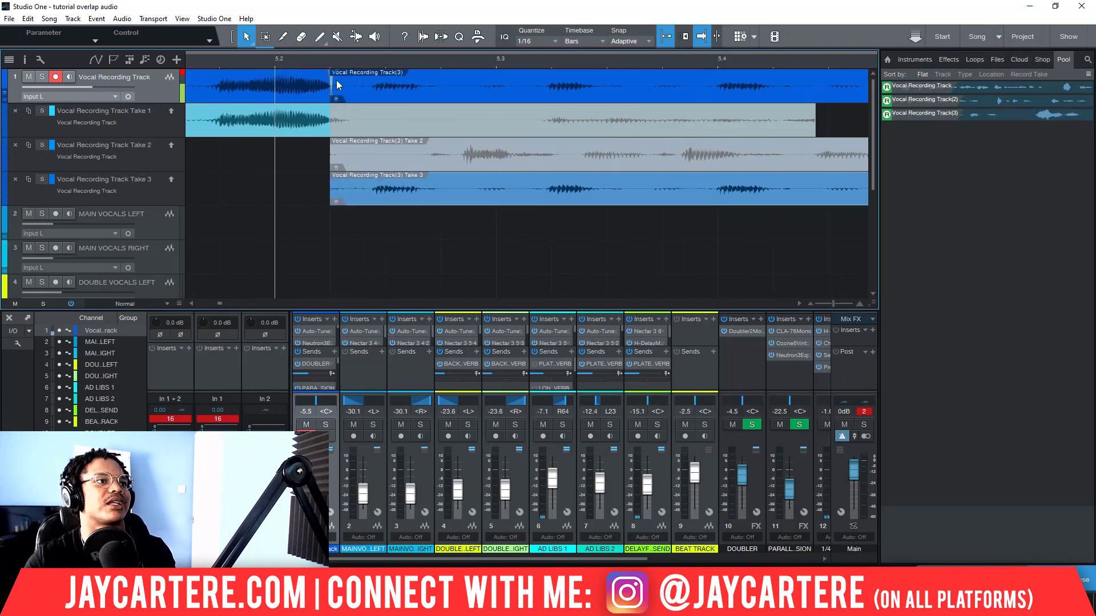
# Give the Take 3 clip a fade-in of about 48 ms and audition the join
pyautogui.moveTo(334, 77); pyautogui.dragTo(358, 77)
pyautogui.click(244, 61)
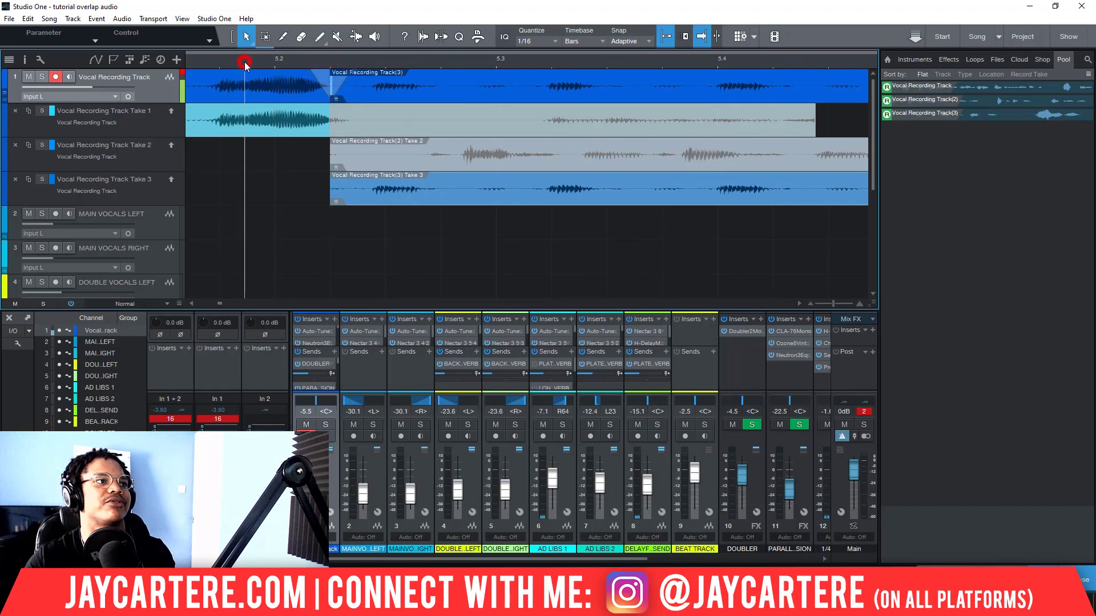
pyautogui.press('space')
pyautogui.click(199, 63)
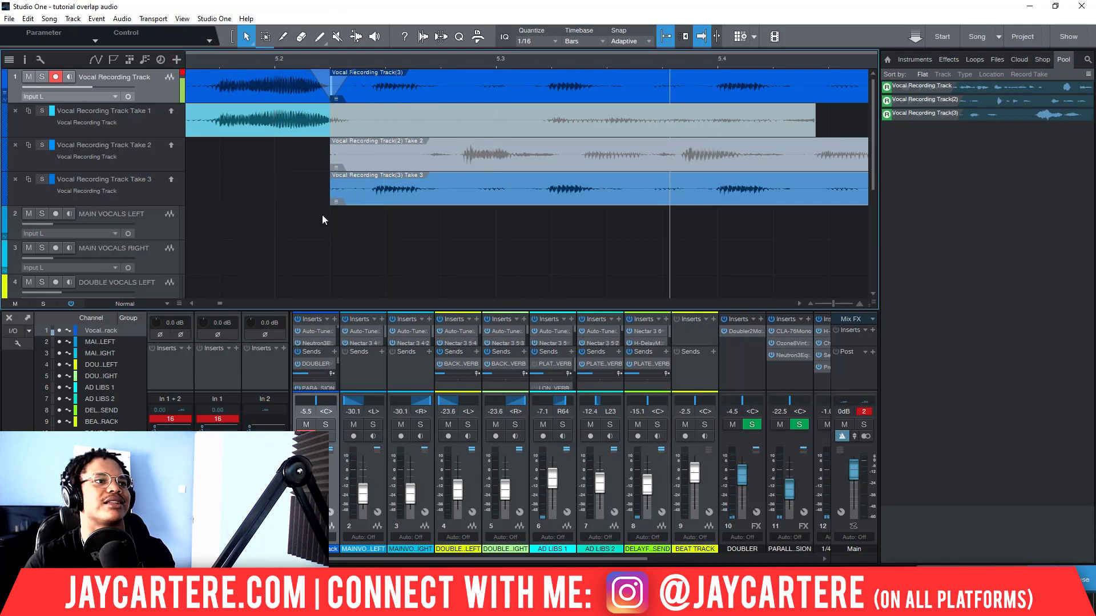
# Drag the Take 3 clip's start earlier so it overlaps the first take
pyautogui.click(296, 206)
pyautogui.moveTo(337, 93); pyautogui.dragTo(313, 91)
pyautogui.click(247, 61)
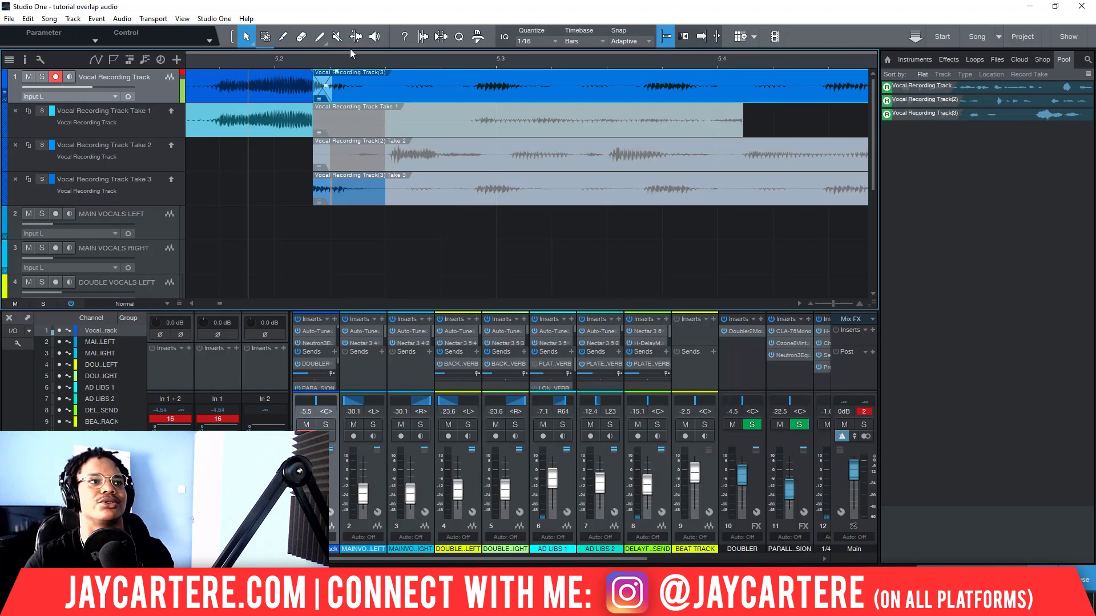
# Turn off Snap, move the take boundary to 5.02.02.00, shift the take clips earlier, and audition
pyautogui.press('f')
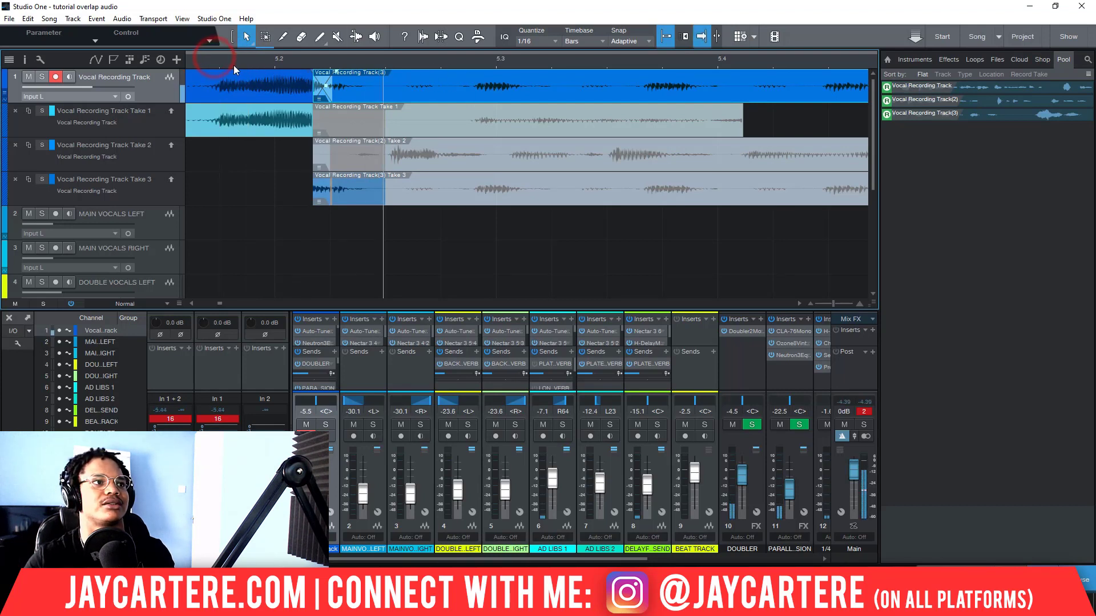
pyautogui.click(197, 62)
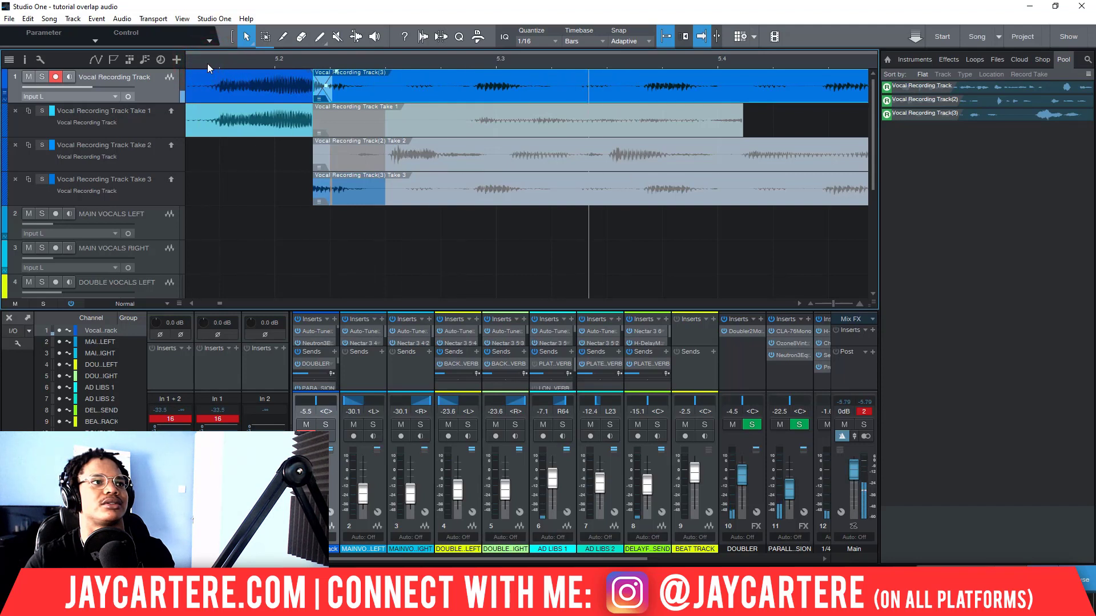
pyautogui.press('space')
pyautogui.moveTo(357, 88)
pyautogui.mouseDown()
pyautogui.moveTo(434, 85)
pyautogui.moveTo(346, 94)
pyautogui.mouseUp()
pyautogui.click(668, 37)
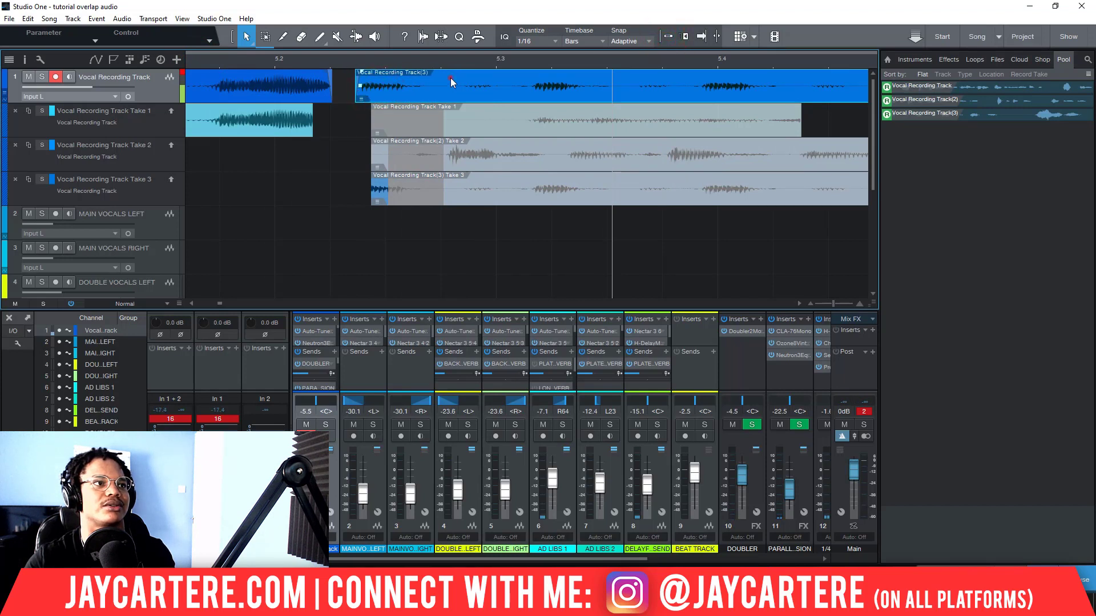
pyautogui.moveTo(451, 78); pyautogui.dragTo(409, 82)
pyautogui.click(206, 63)
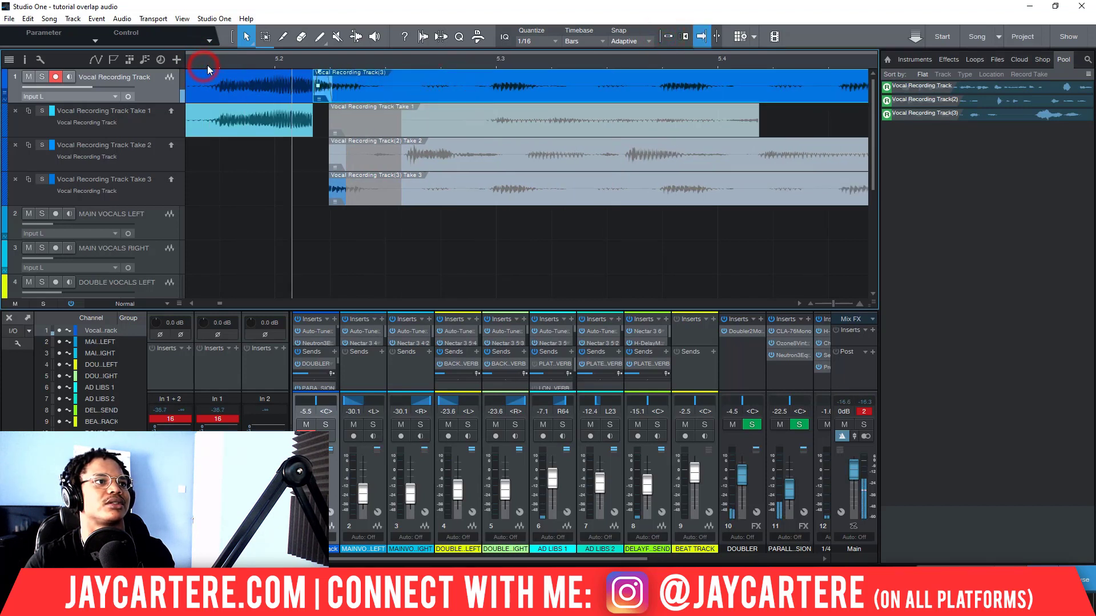
pyautogui.click(205, 64)
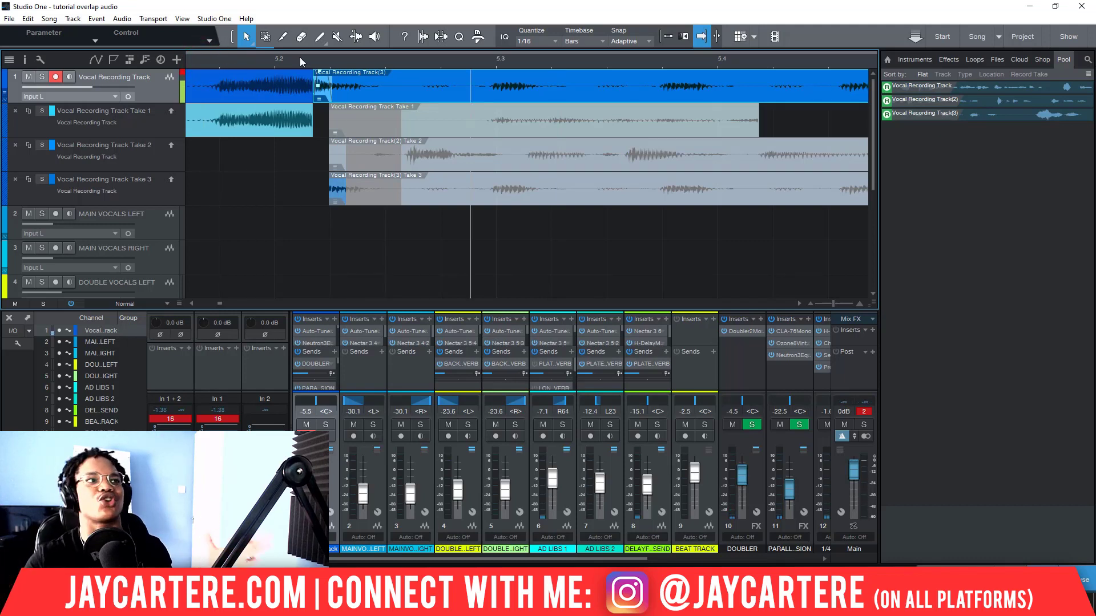
# Select the Take 3 section on the Vocal Recording Track and delete it
pyautogui.click(238, 92)
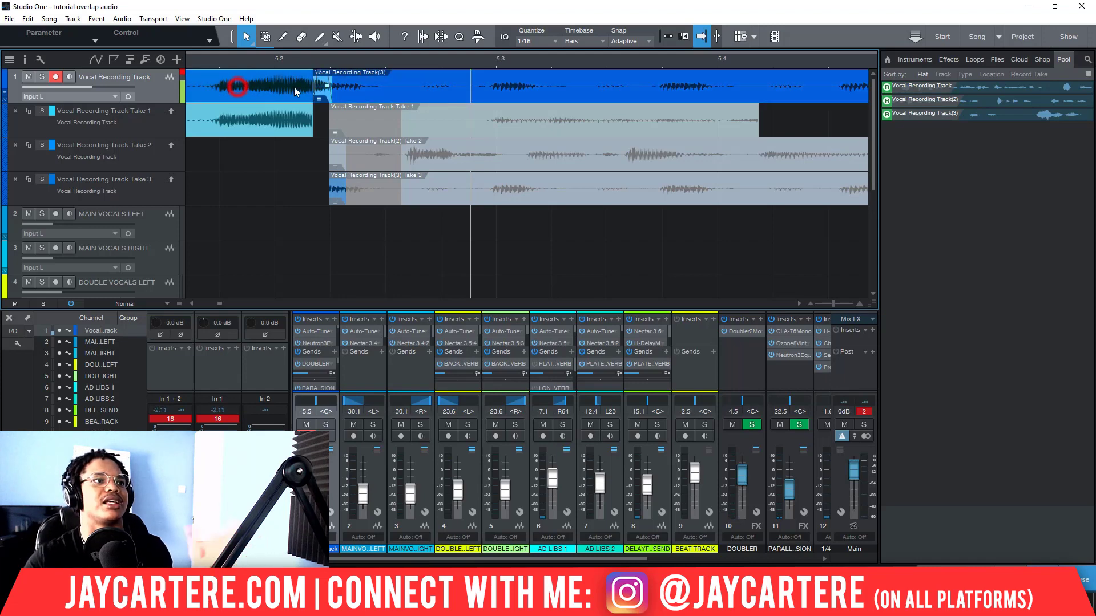
pyautogui.click(409, 93)
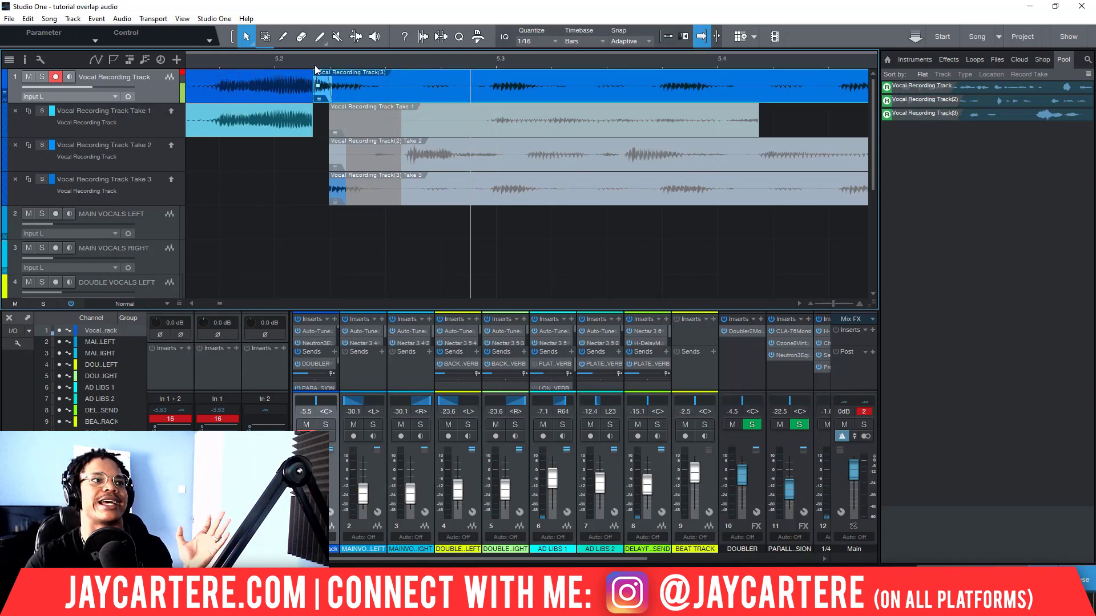
pyautogui.scroll(3, 318, 87)
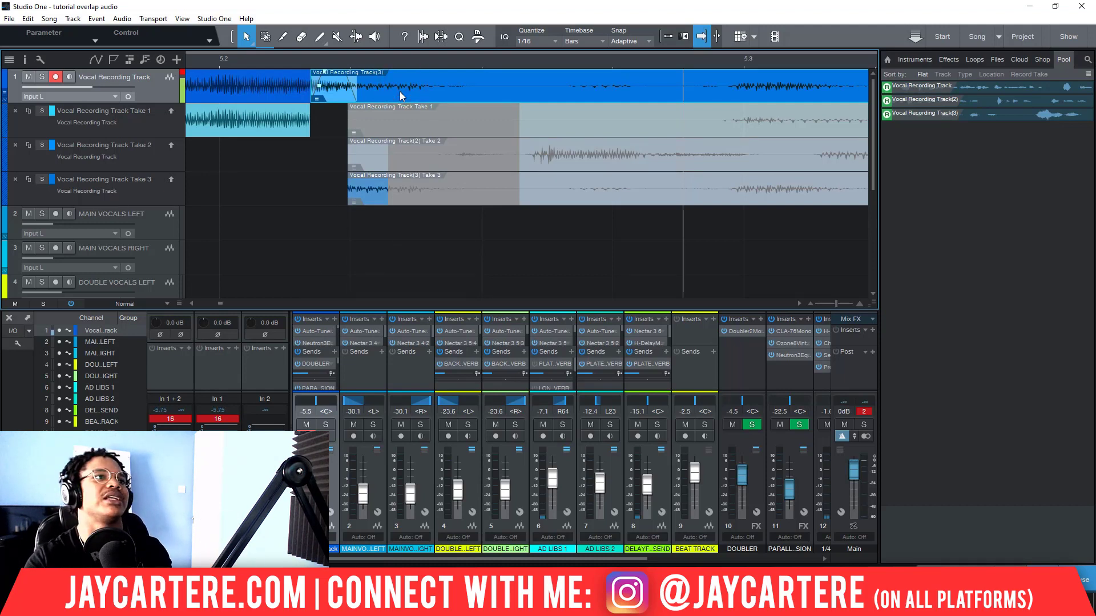
pyautogui.press('Delete')
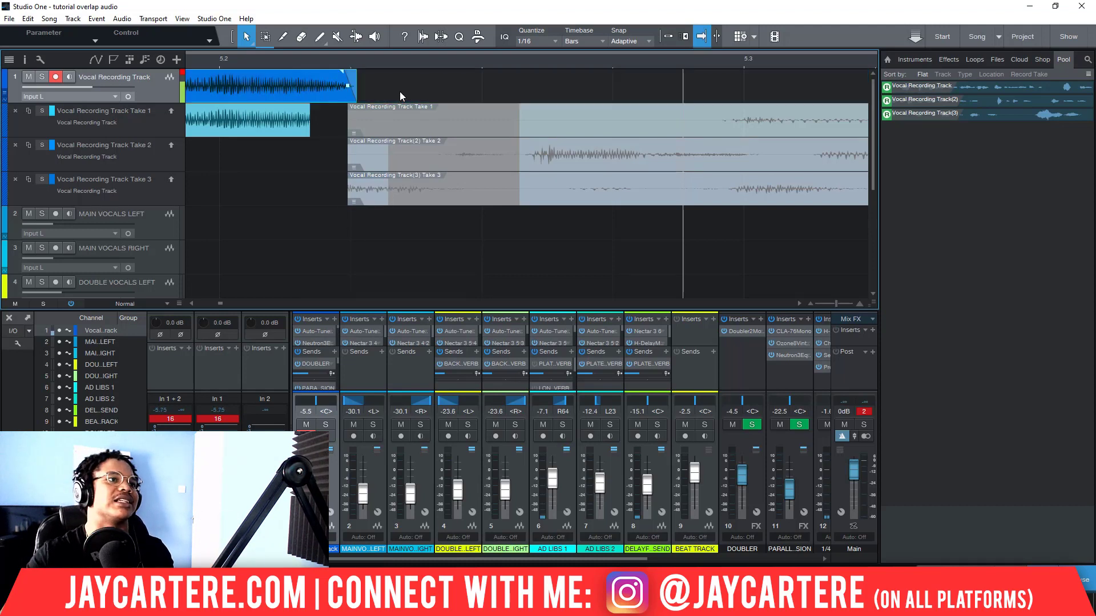
pyautogui.click(220, 64)
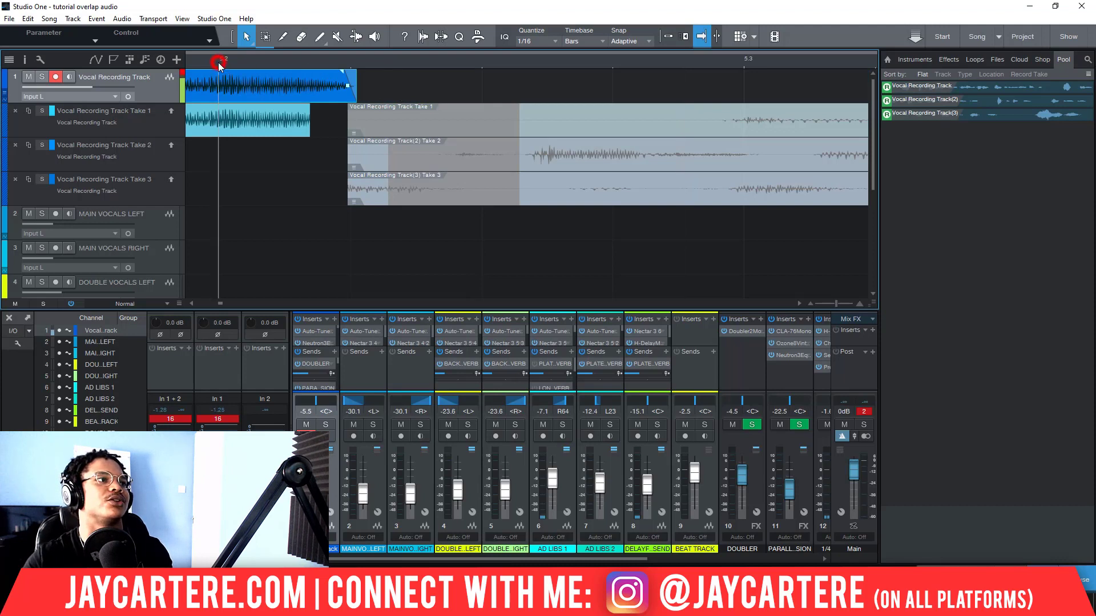
# Tick Play overlaps in the Vocal Recording Track's Inspector and cue playback near bar 5.2
pyautogui.click(27, 59)
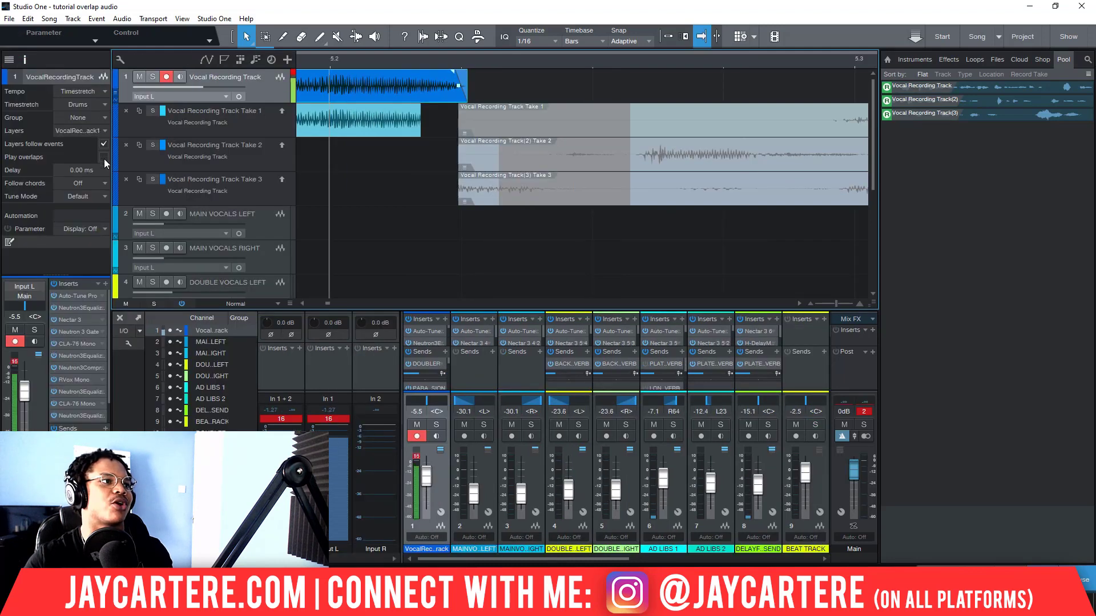
pyautogui.click(104, 157)
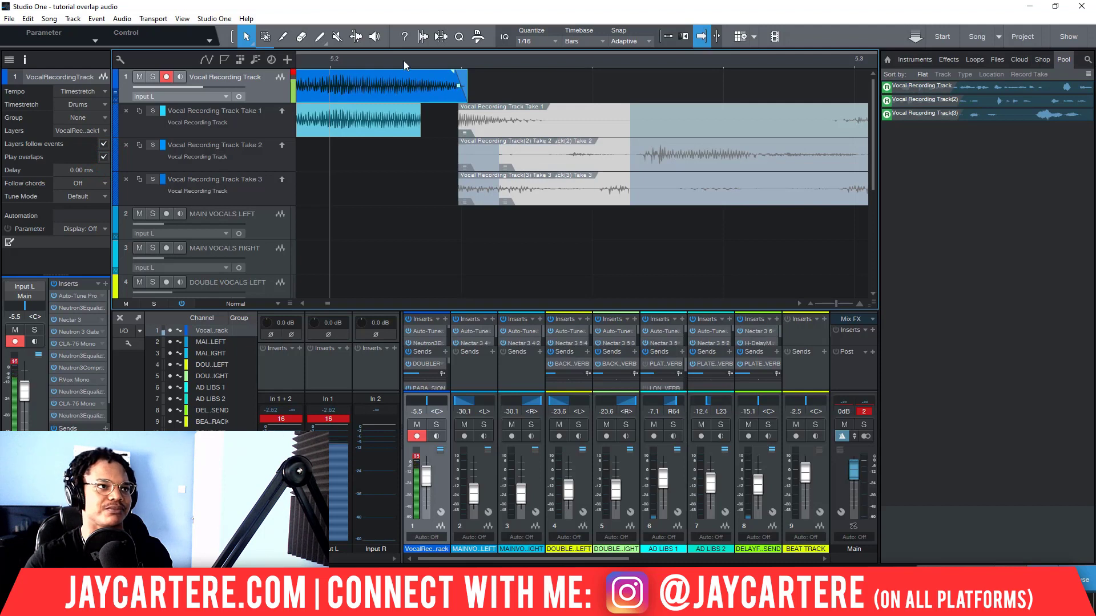
pyautogui.click(329, 64)
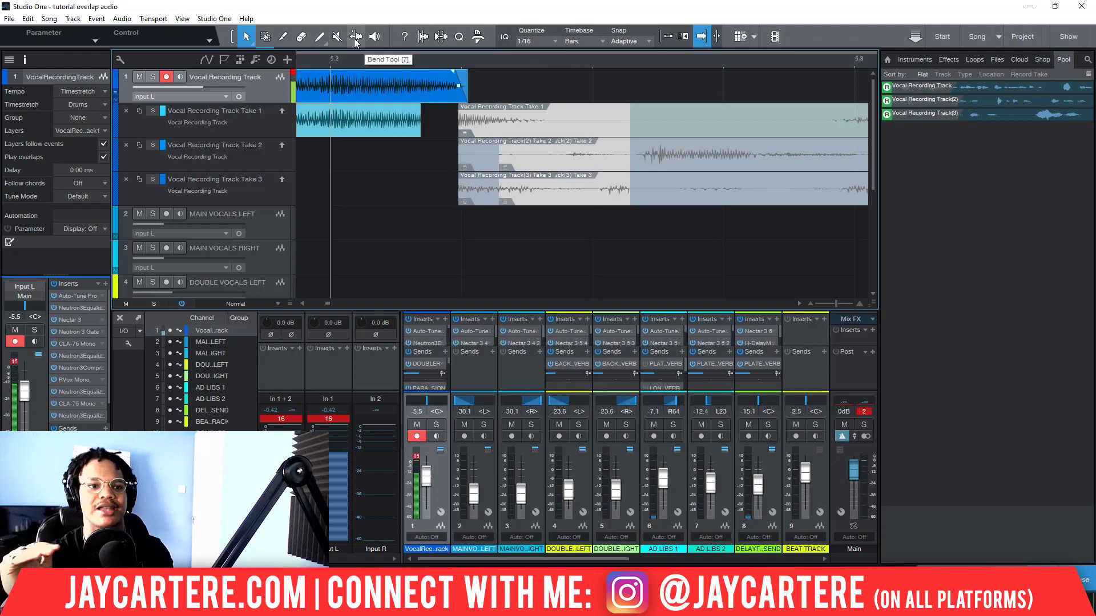
pyautogui.press('KP_Multiply')
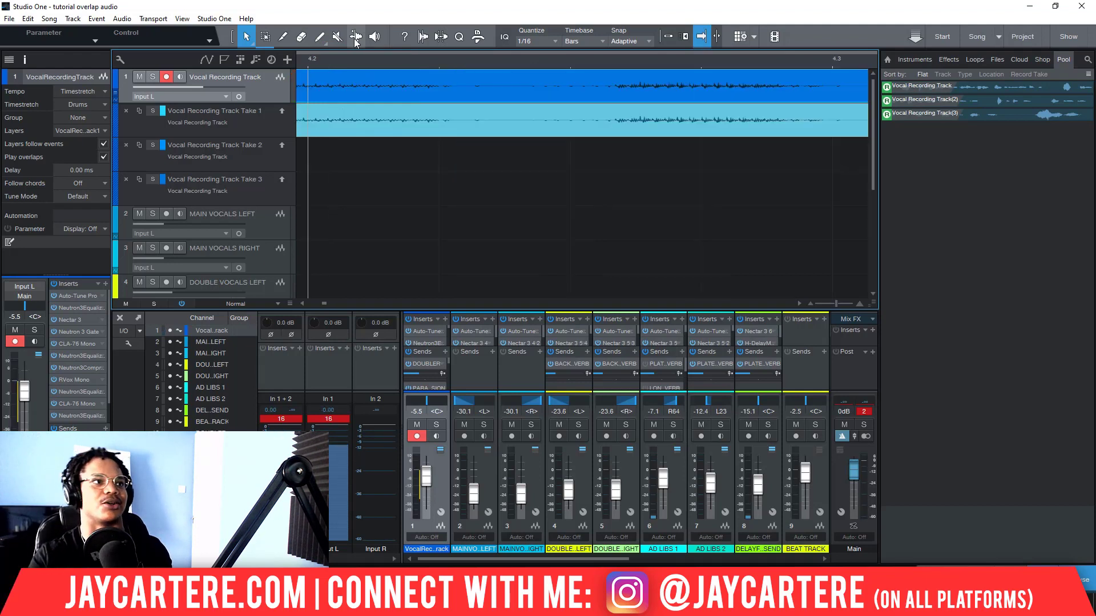
pyautogui.scroll(-3, 455, 64)
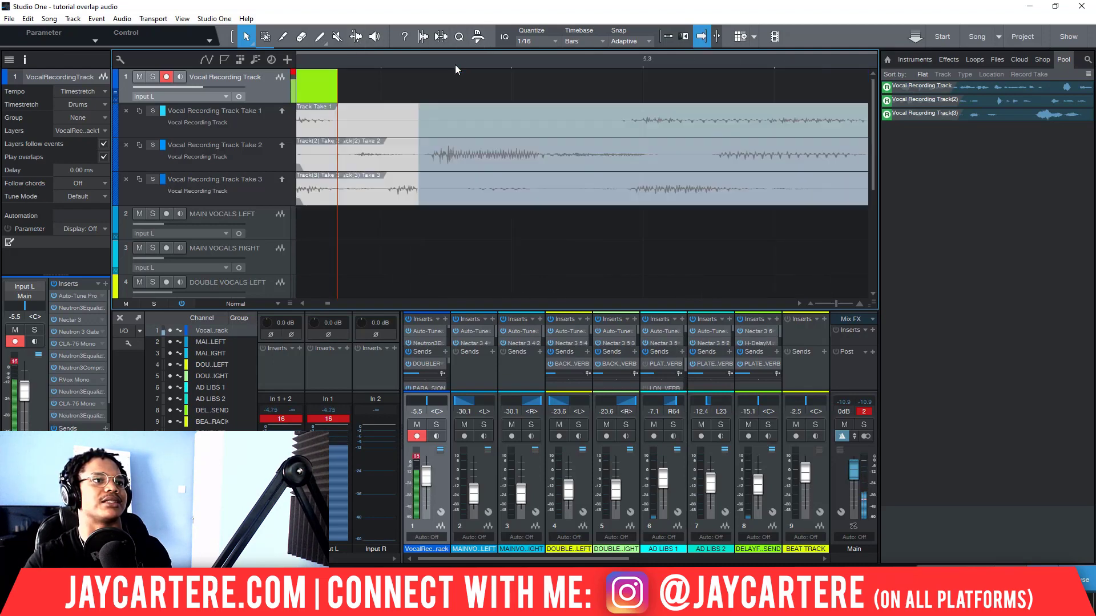
pyautogui.press('space')
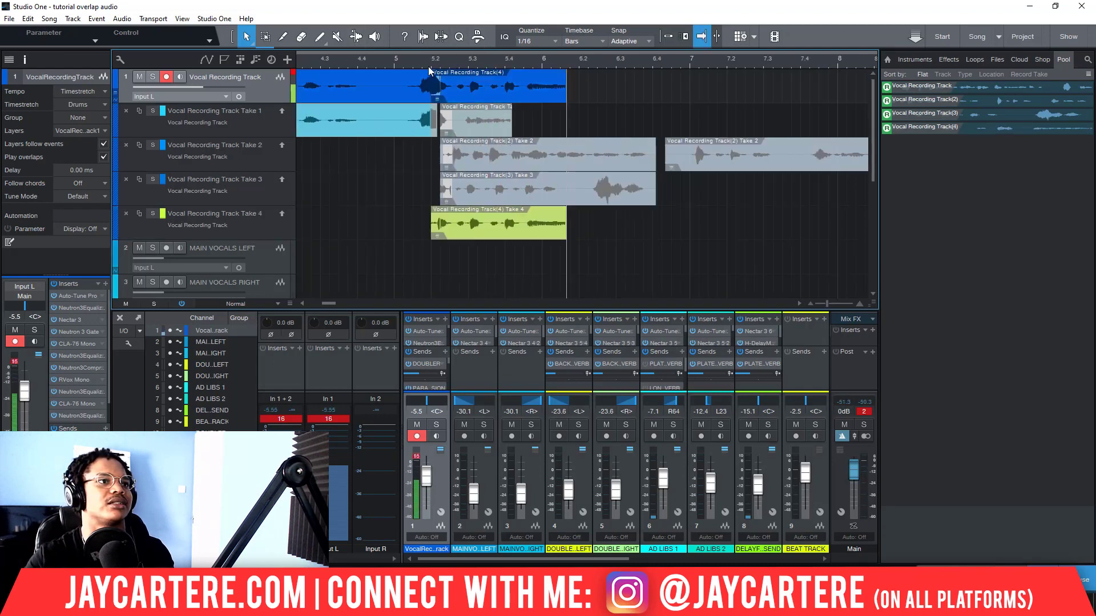
pyautogui.scroll(5, 435, 68)
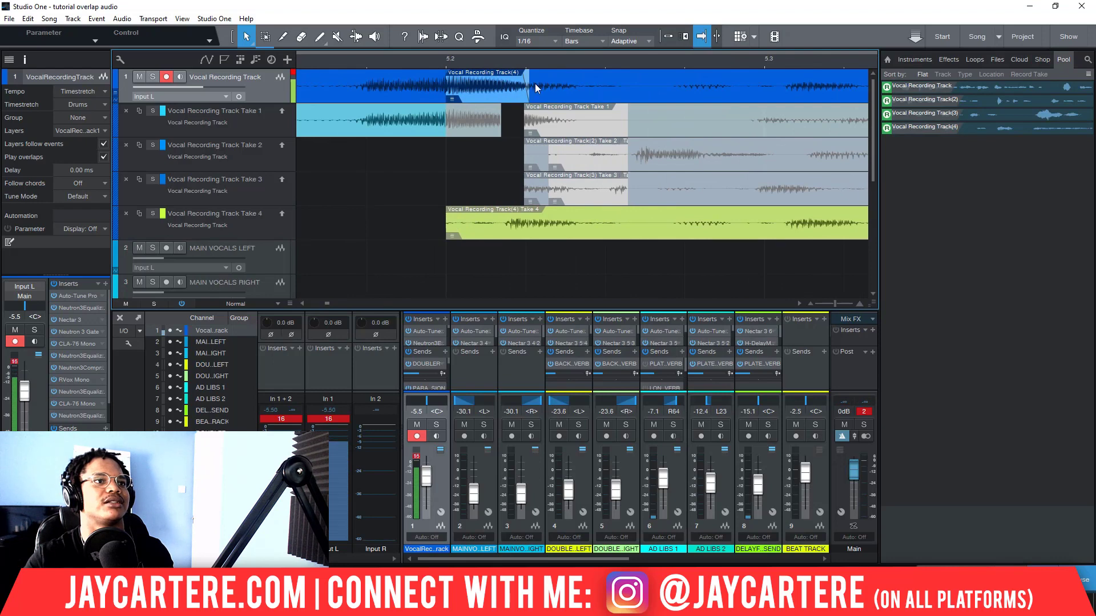
pyautogui.click(633, 90)
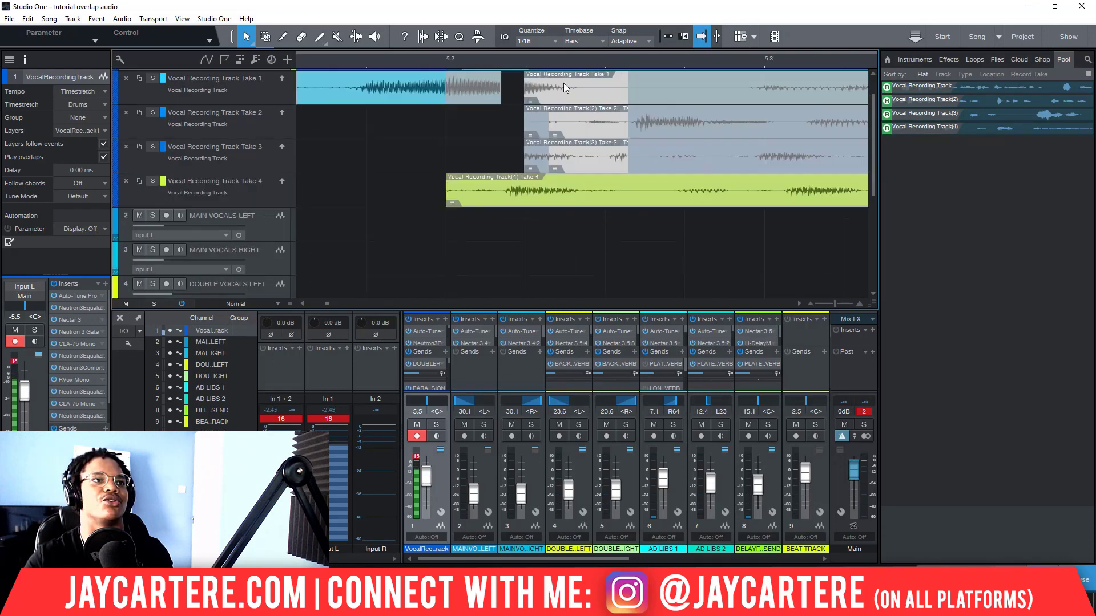
pyautogui.scroll(-5, 433, 63)
pyautogui.click(433, 61)
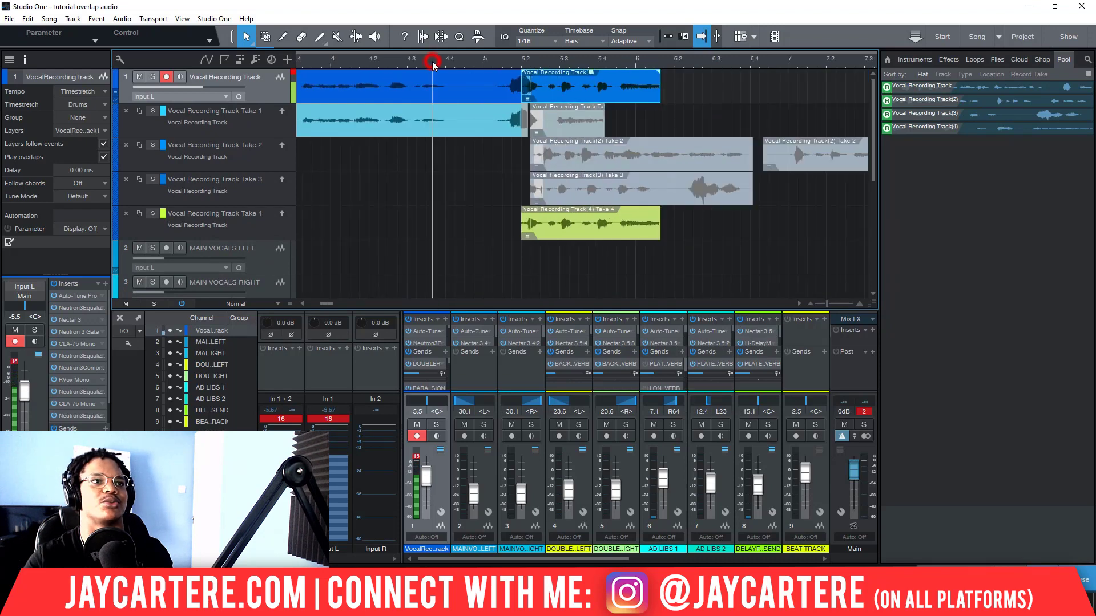
pyautogui.press('space')
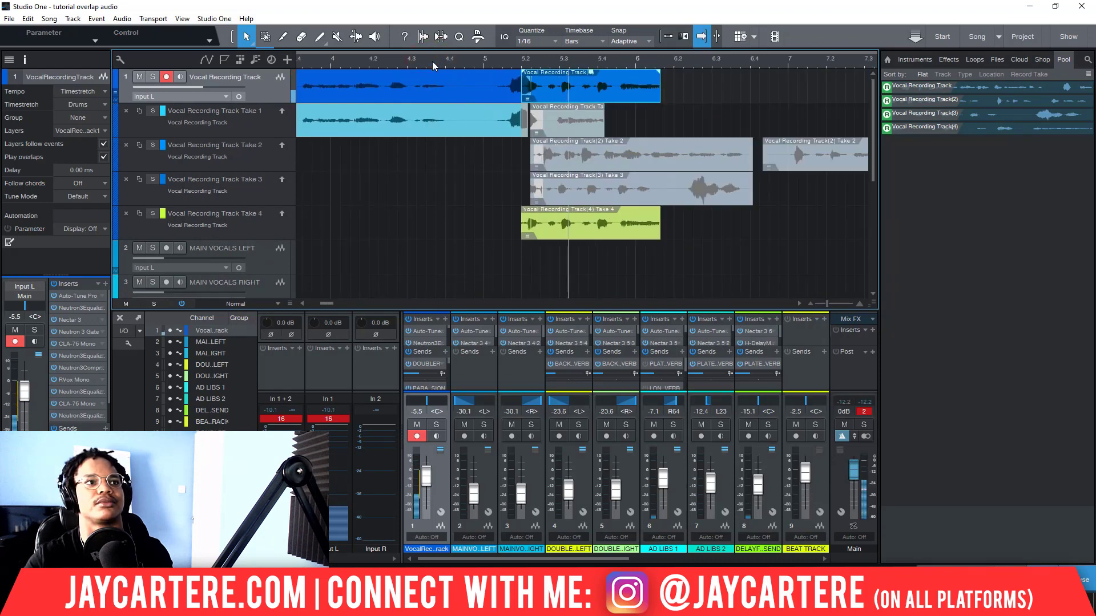
pyautogui.click(415, 60)
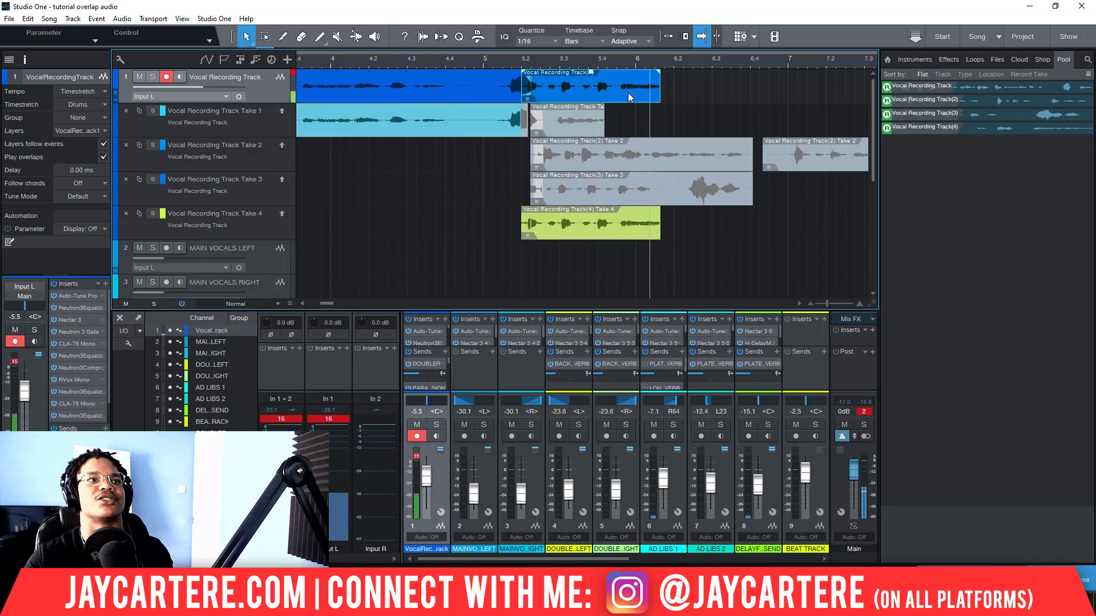
pyautogui.scroll(5, 528, 65)
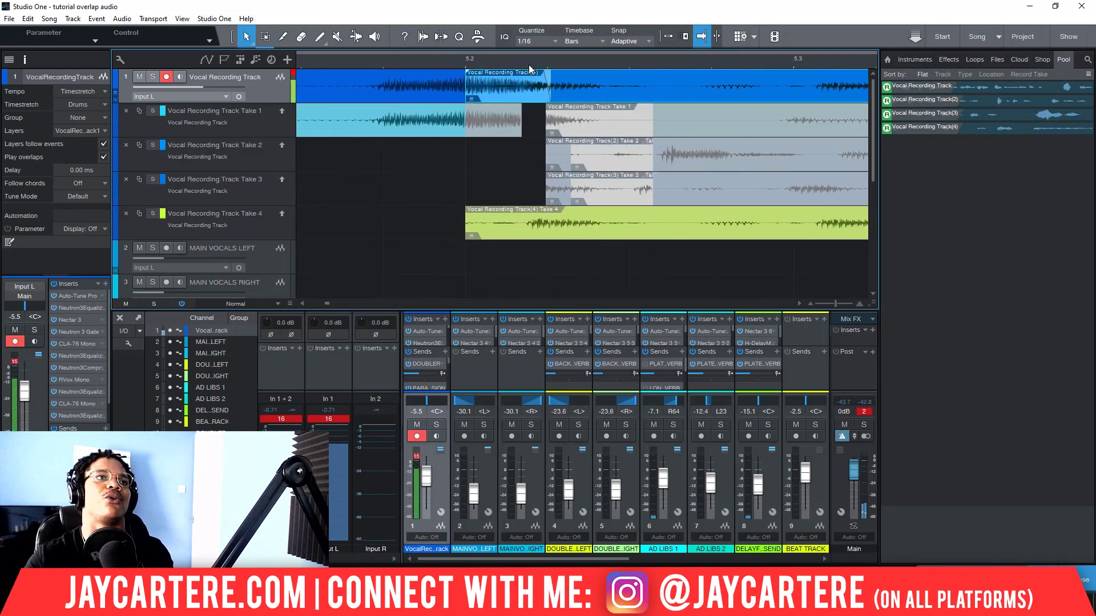
pyautogui.click(465, 58)
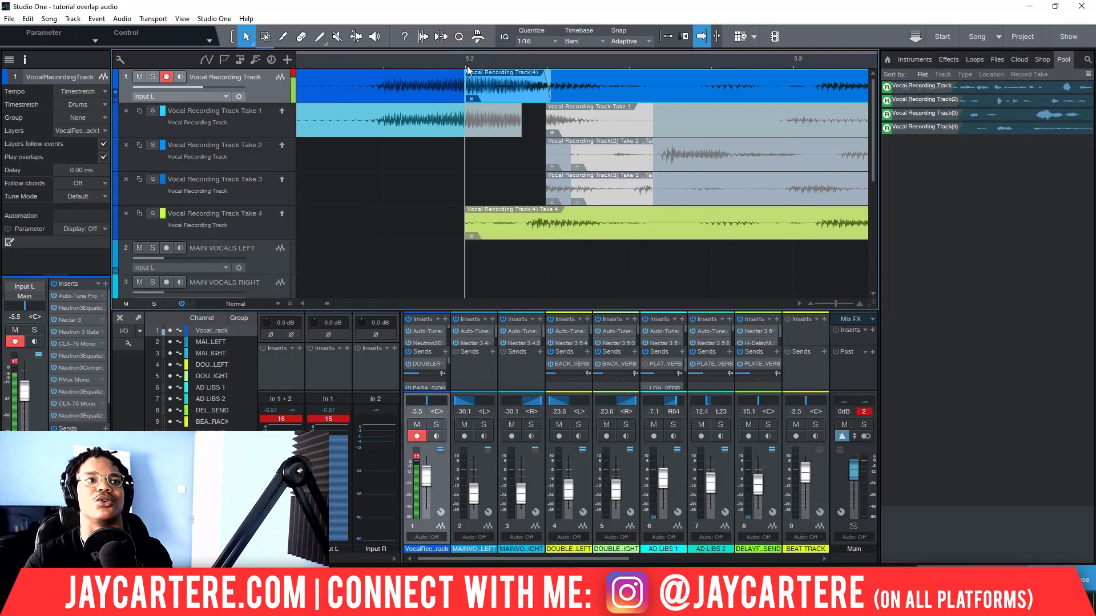
pyautogui.scroll(-5, 467, 69)
pyautogui.click(387, 66)
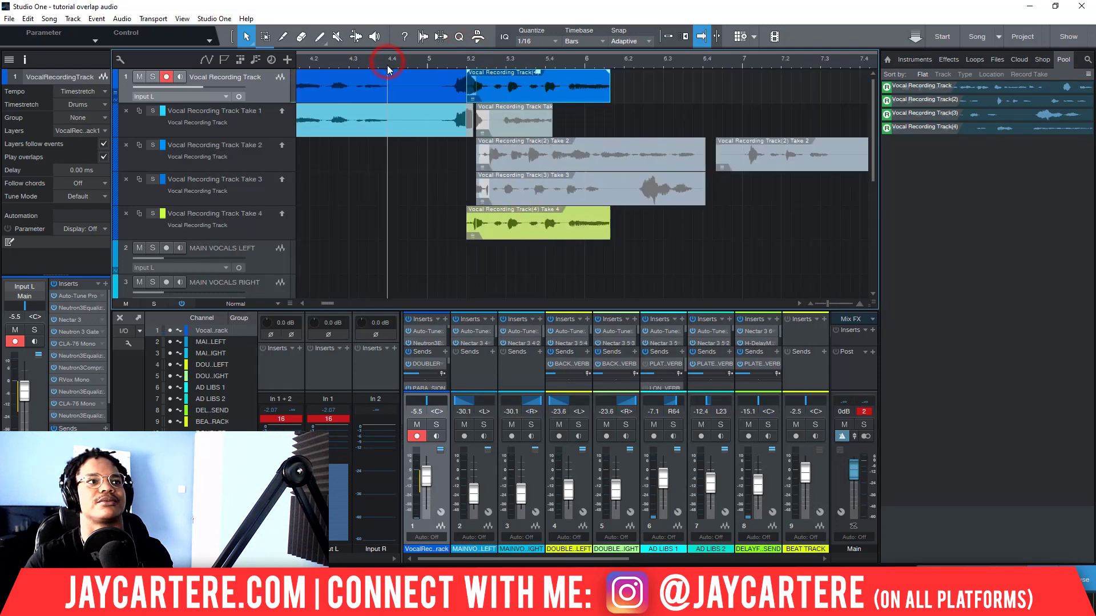
pyautogui.press('space')
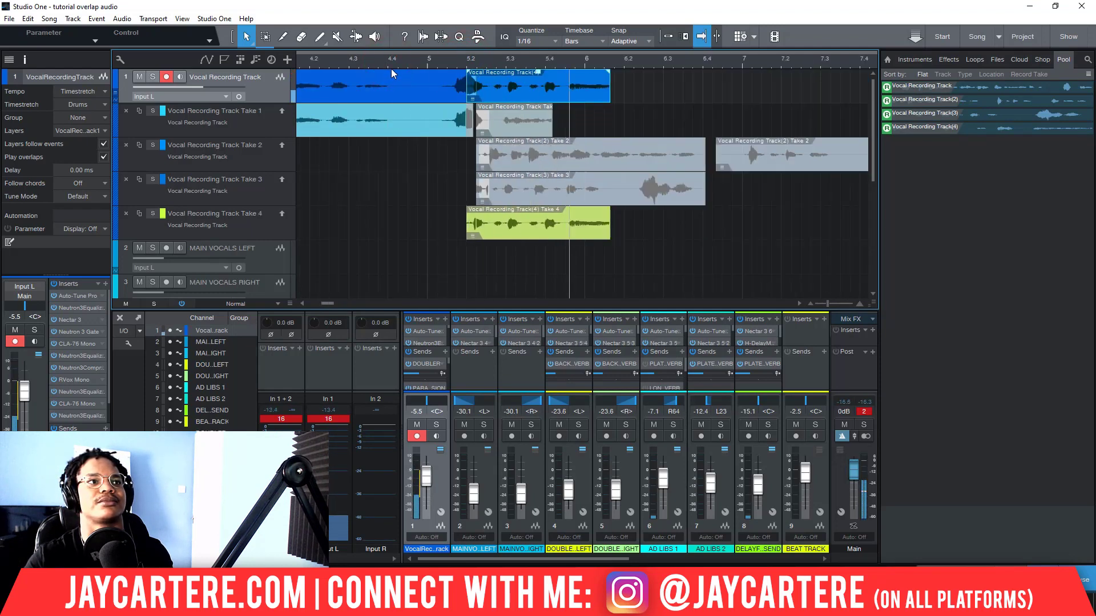
# Drag the fourth take's start edge and audition the new transition near bar 5
pyautogui.click(429, 60)
pyautogui.moveTo(472, 87); pyautogui.dragTo(496, 91)
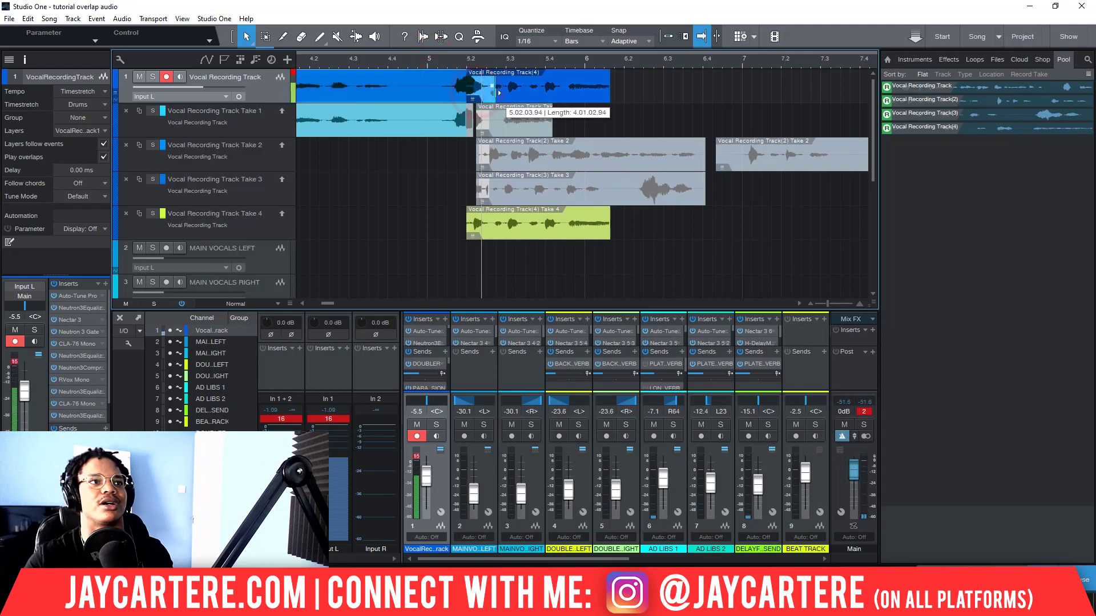
pyautogui.click(417, 60)
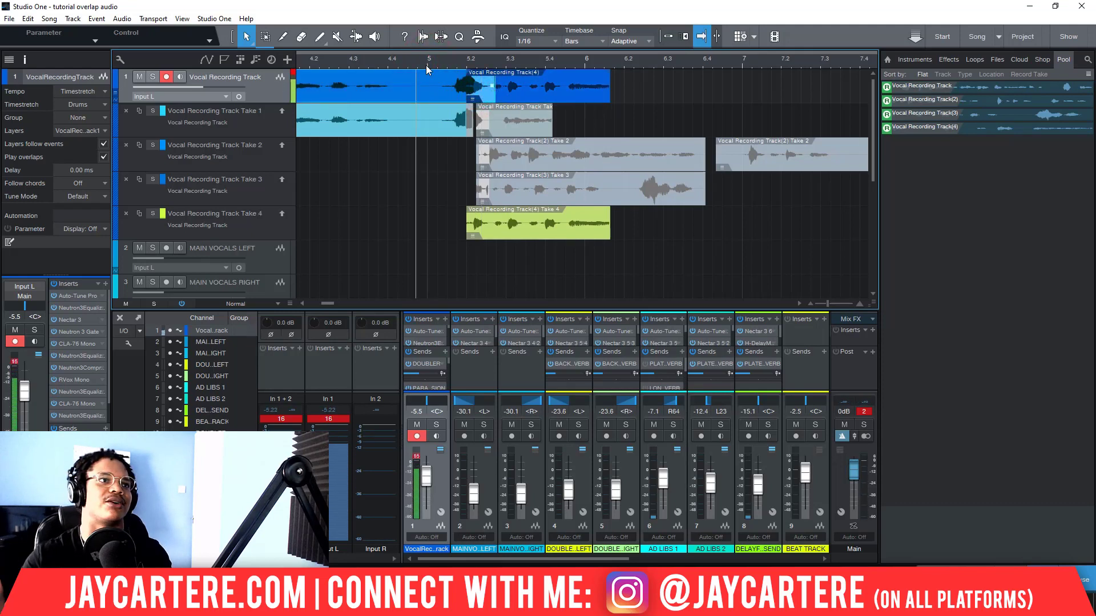
pyautogui.scroll(3, 427, 69)
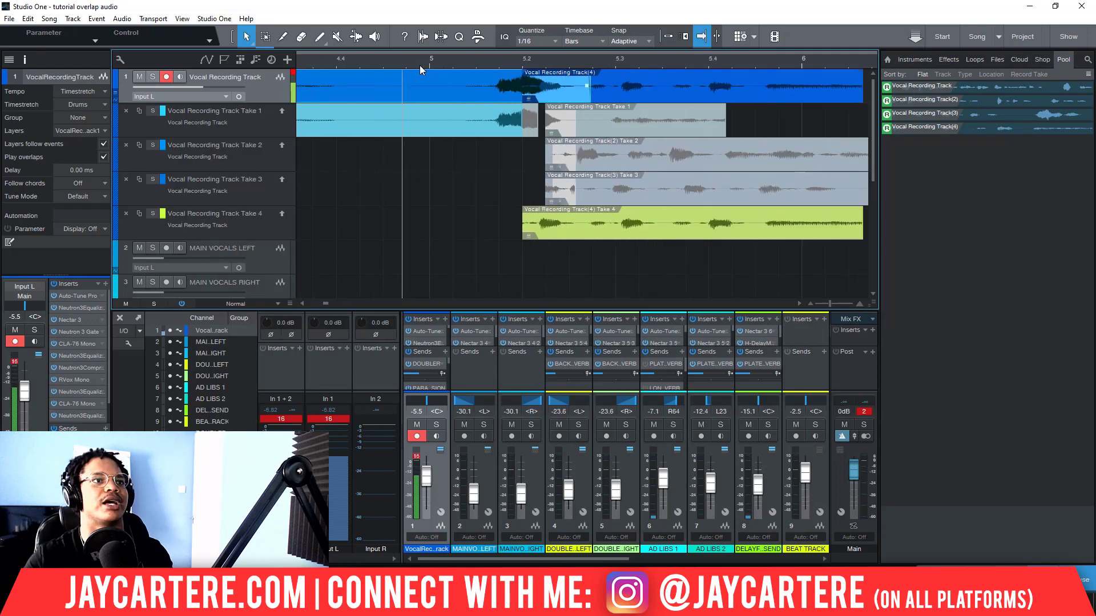
pyautogui.press('space')
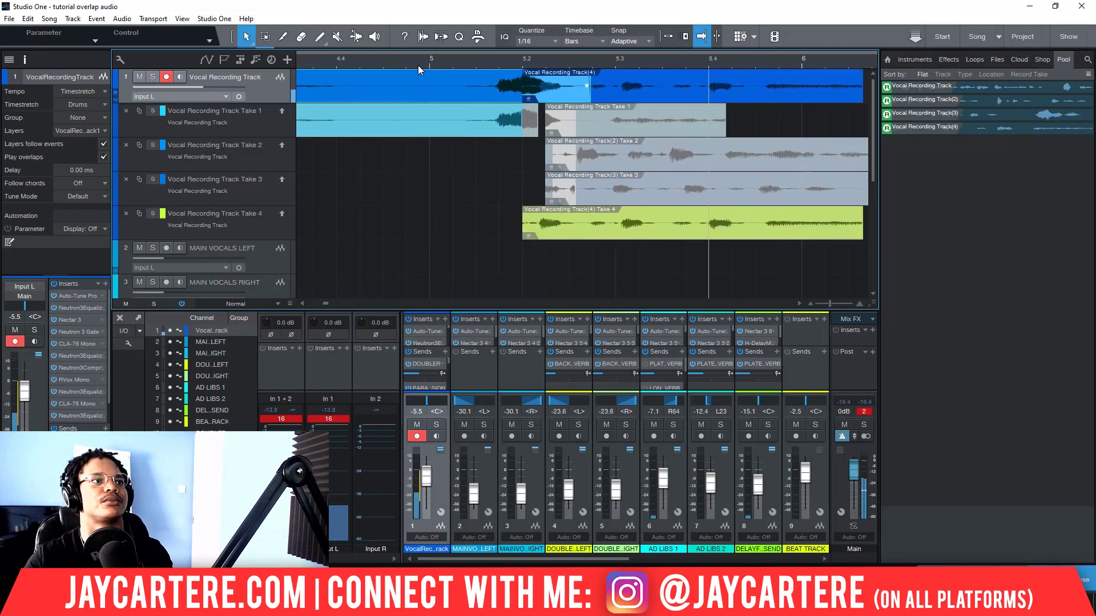
pyautogui.click(383, 64)
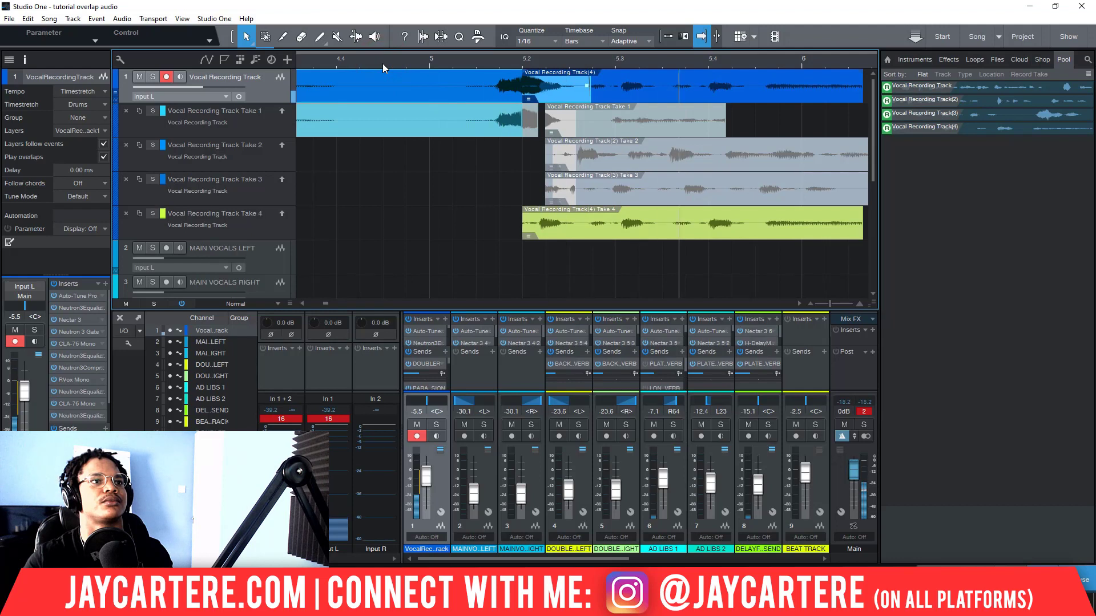
# Extend the take's start to 5.01.03.31, recheck, then nudge the clips slightly later
pyautogui.moveTo(659, 90); pyautogui.dragTo(621, 87)
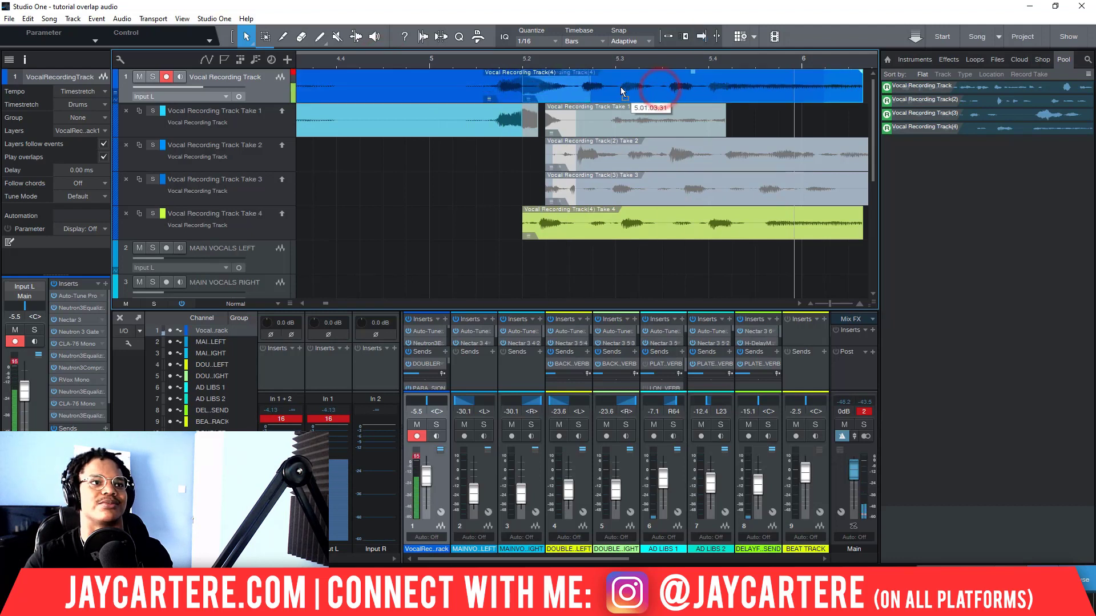
pyautogui.click(389, 64)
pyautogui.press('f')
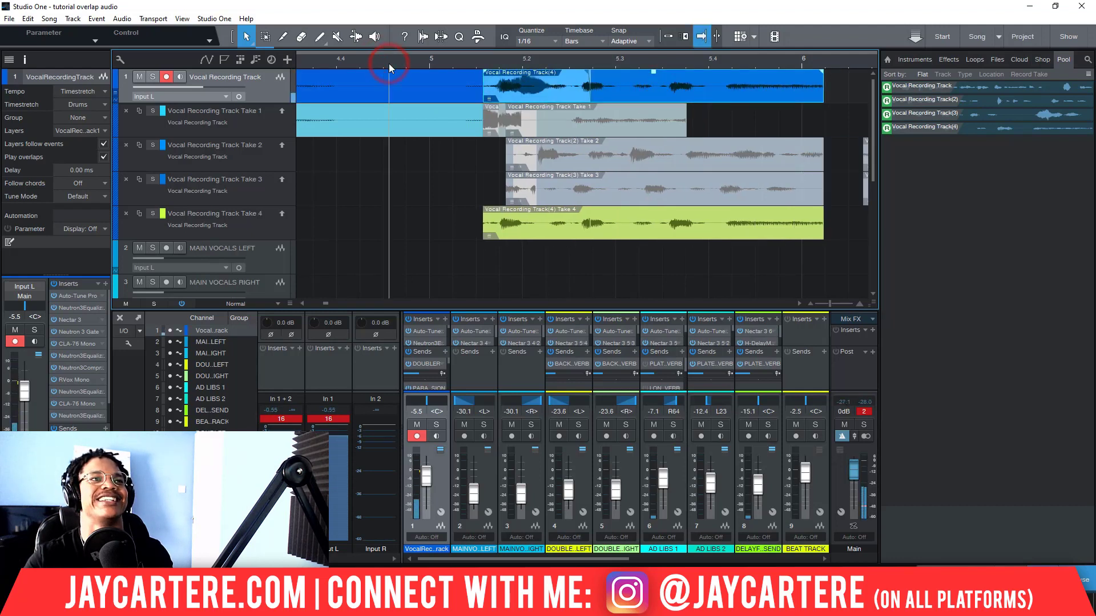
pyautogui.click(368, 65)
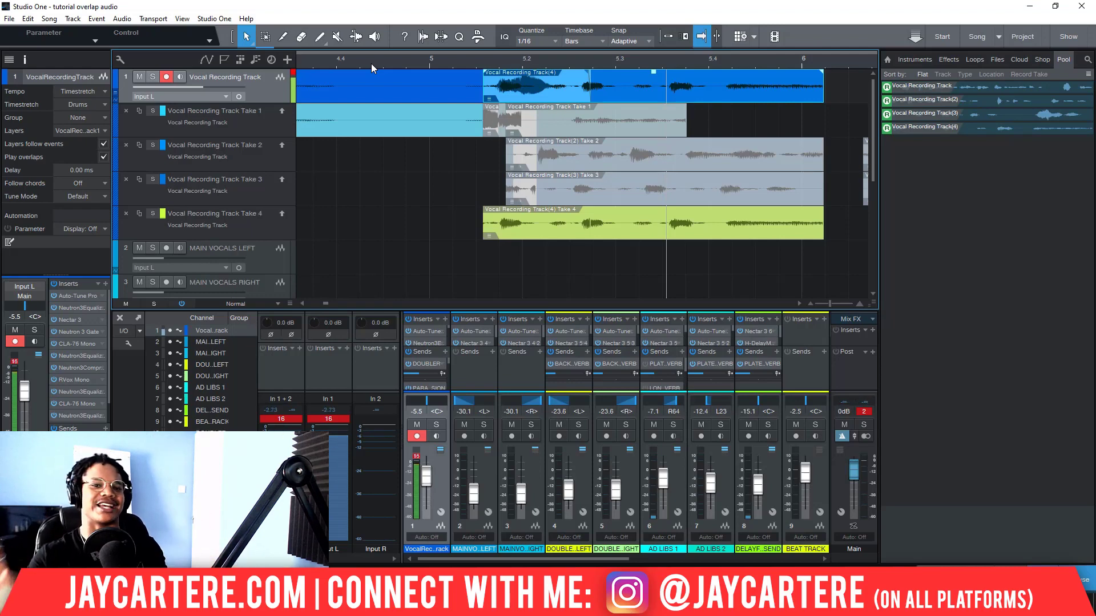
pyautogui.moveTo(579, 89)
pyautogui.mouseDown()
pyautogui.moveTo(674, 85)
pyautogui.moveTo(575, 89)
pyautogui.moveTo(608, 82)
pyautogui.mouseUp()
pyautogui.scroll(-2, 529, 63)
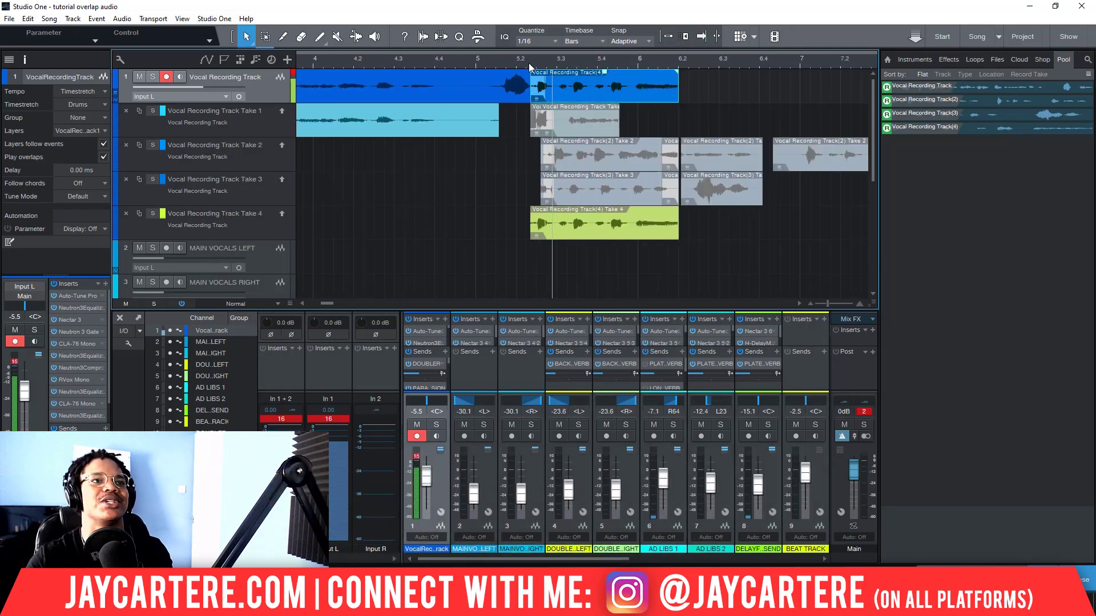
pyautogui.click(679, 61)
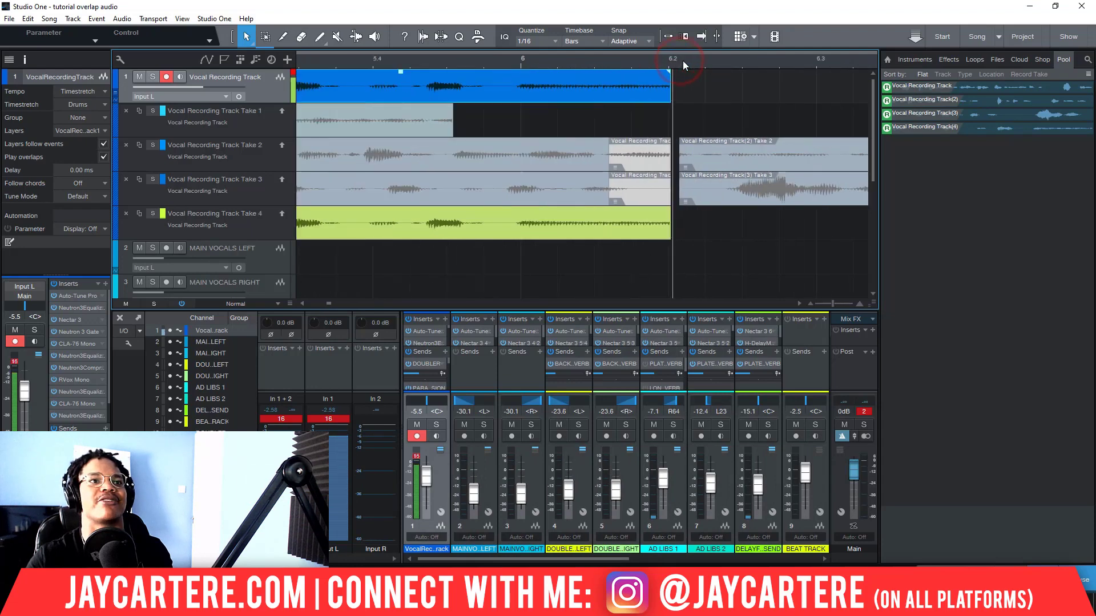
pyautogui.scroll(5, 683, 61)
pyautogui.scroll(-5, 682, 59)
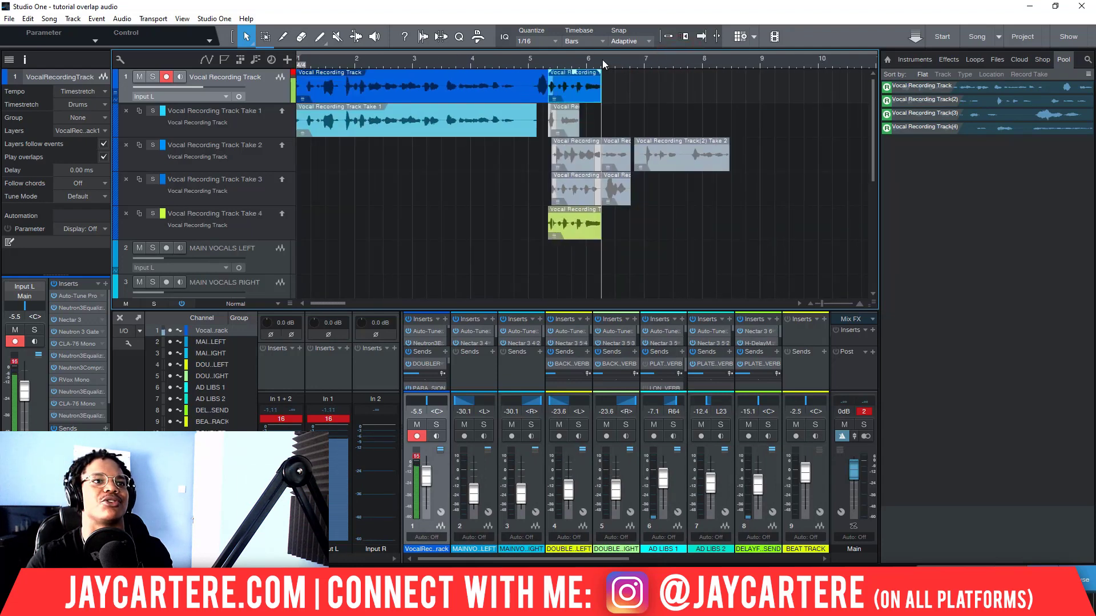
pyautogui.scroll(3, 603, 60)
pyautogui.scroll(3, 602, 58)
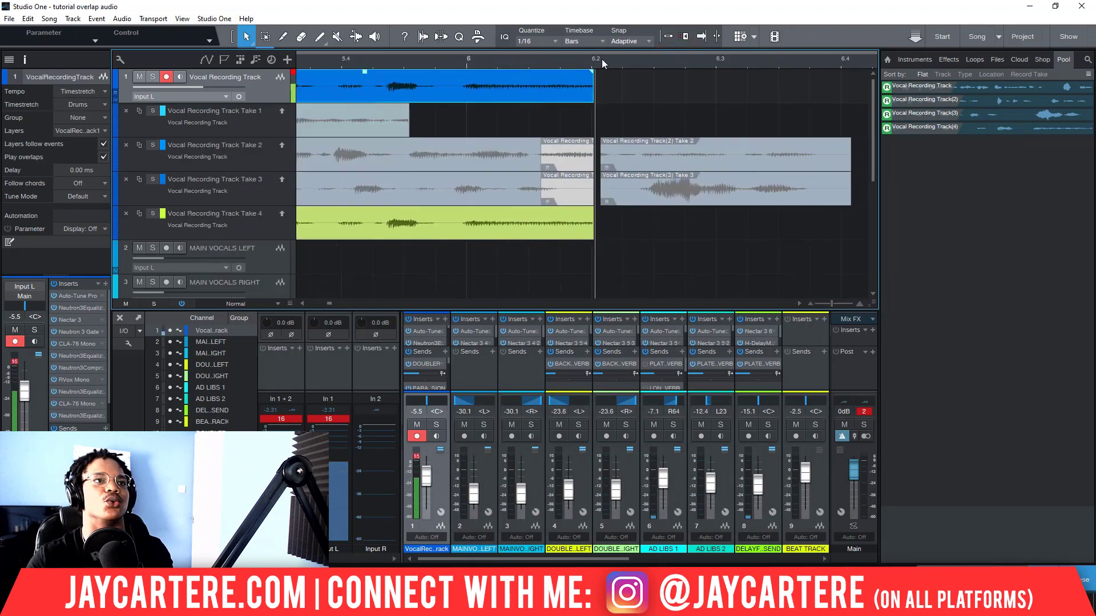
pyautogui.scroll(2, 596, 59)
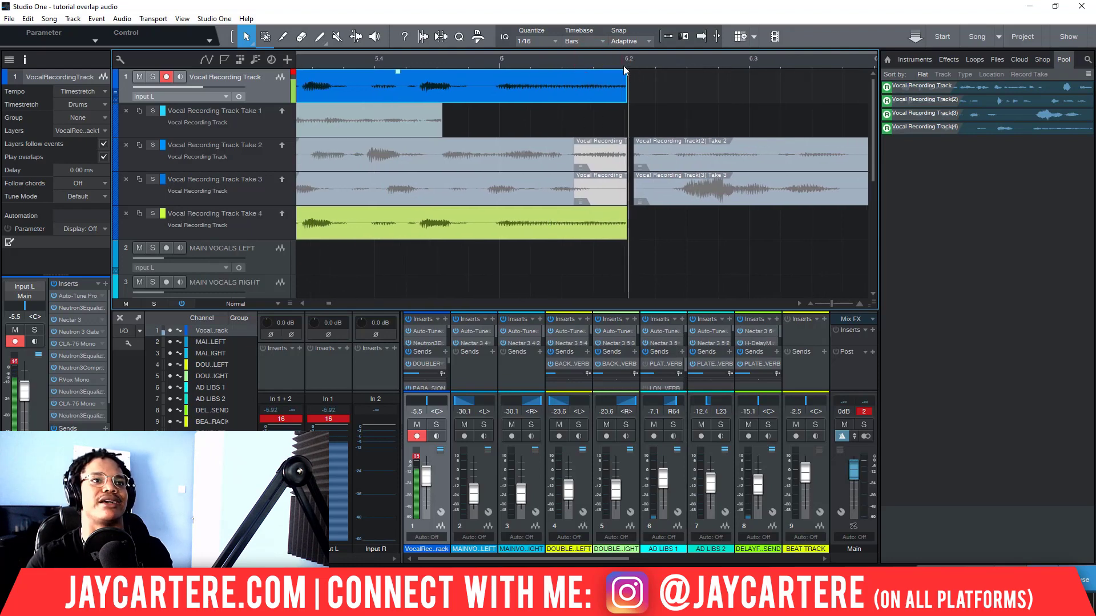
pyautogui.scroll(-8, 624, 65)
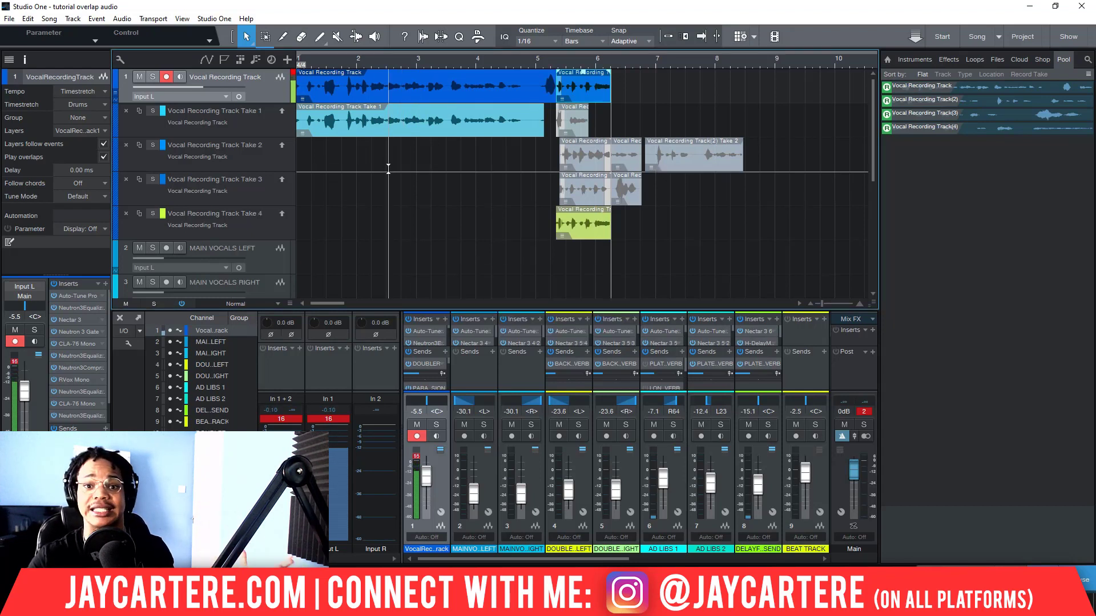
# Uncheck Play overlaps in the Inspector and cue playback just before bar 4
pyautogui.click(104, 157)
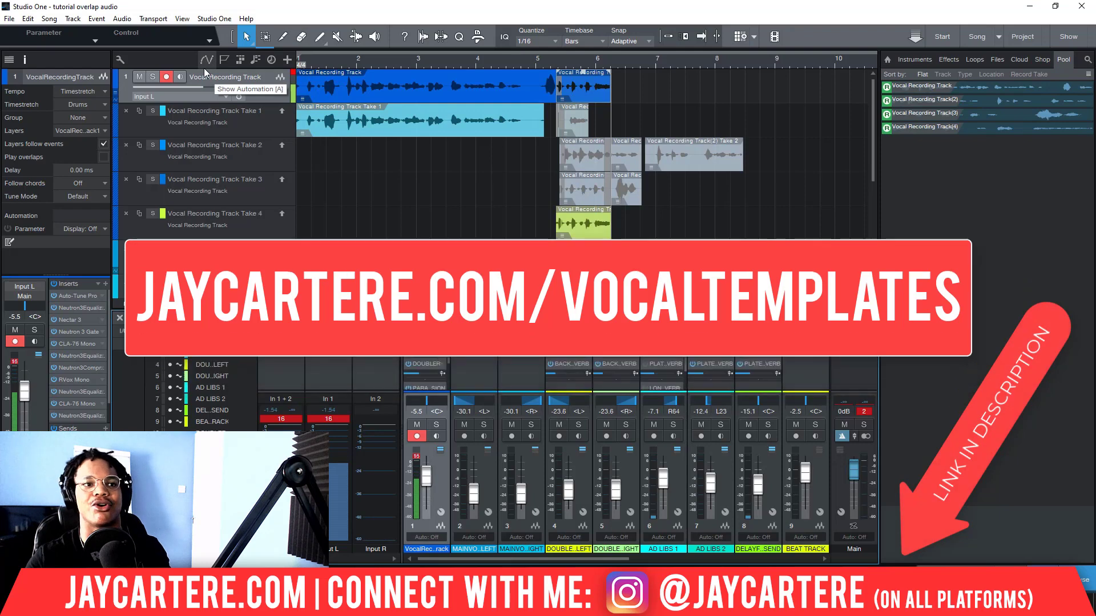
pyautogui.click(467, 213)
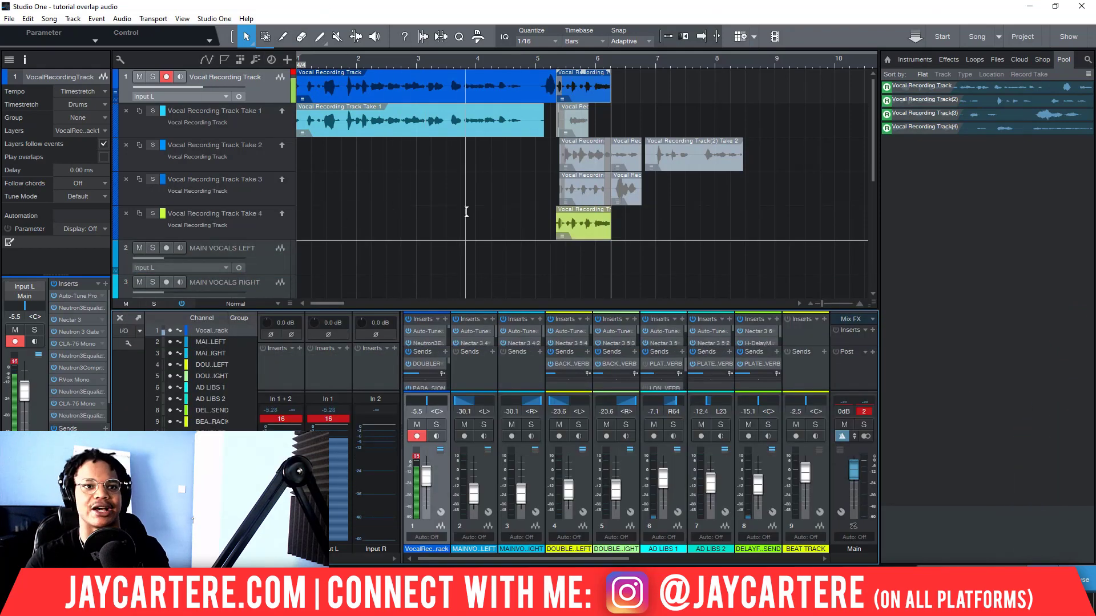